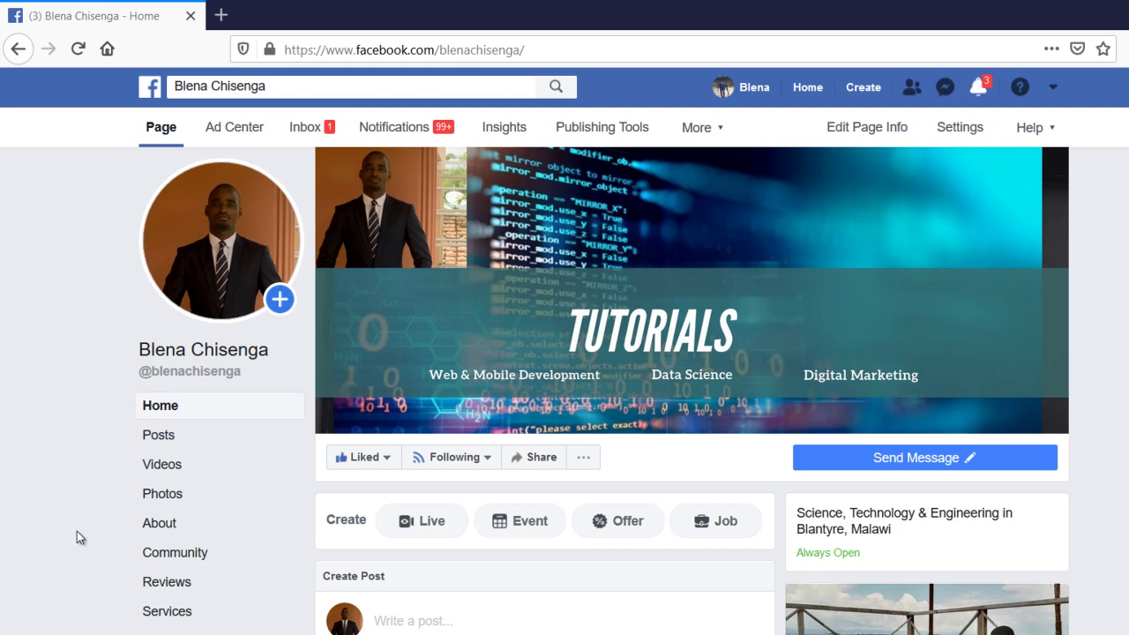
Step: Add the Shop tab to the Page from its Templates and Tabs settings
left_click(964, 129)
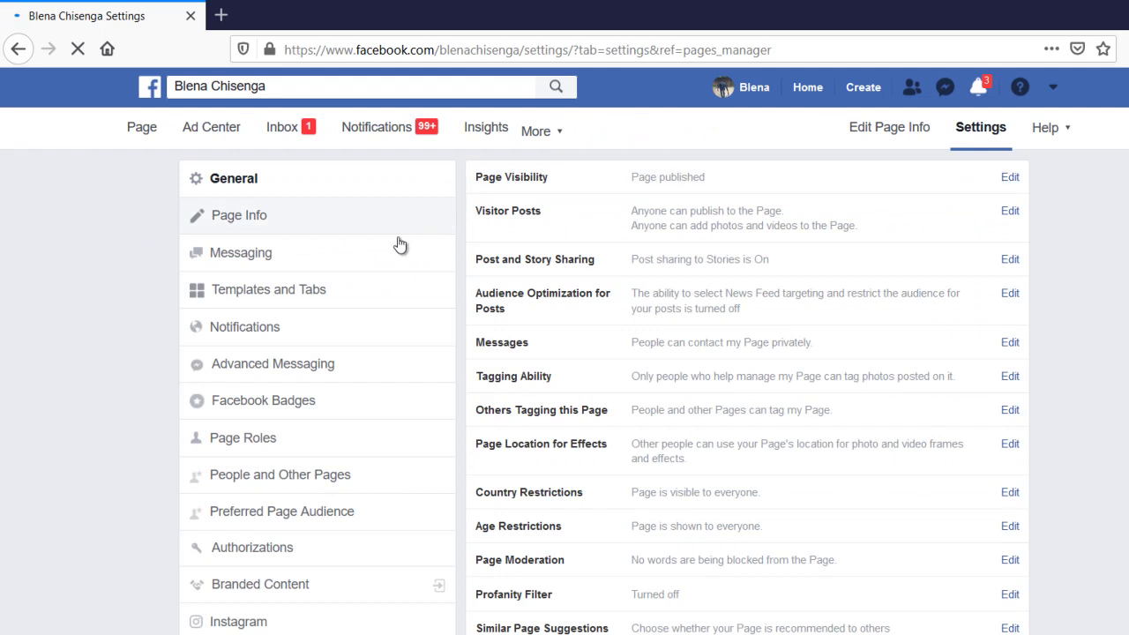
left_click(308, 294)
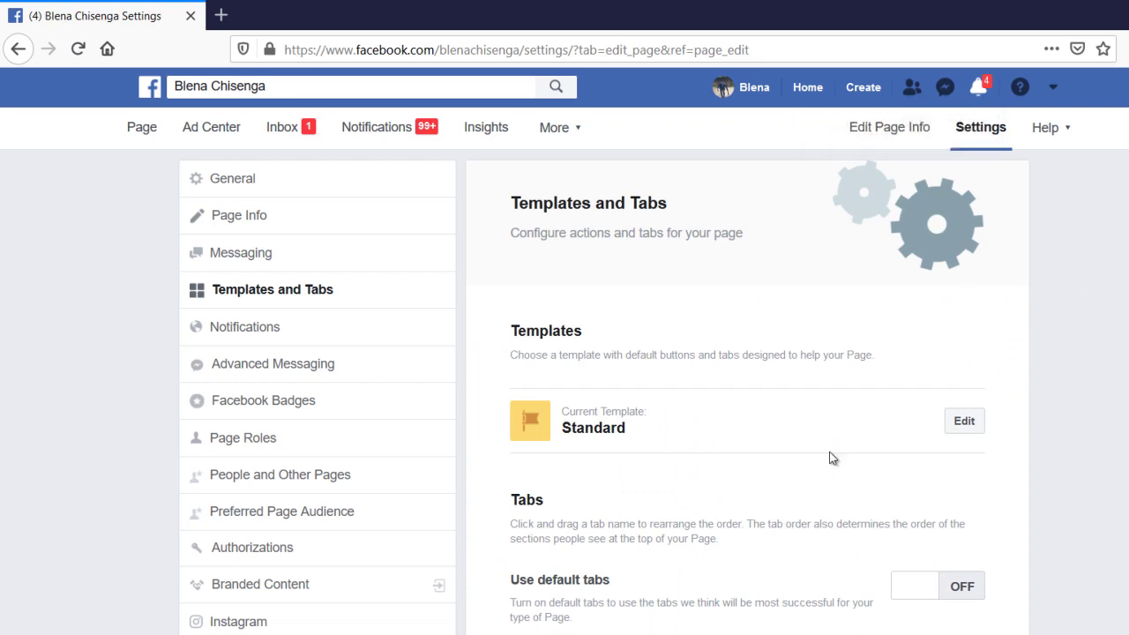
scroll(604, 392, "down", 5)
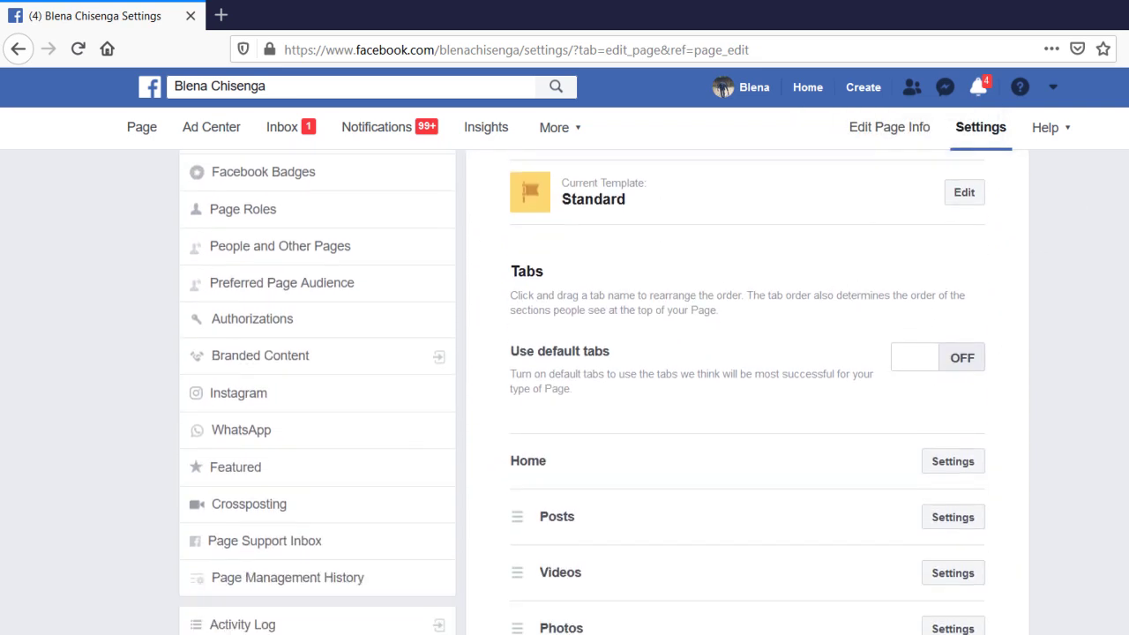
scroll(604, 391, "down", 3)
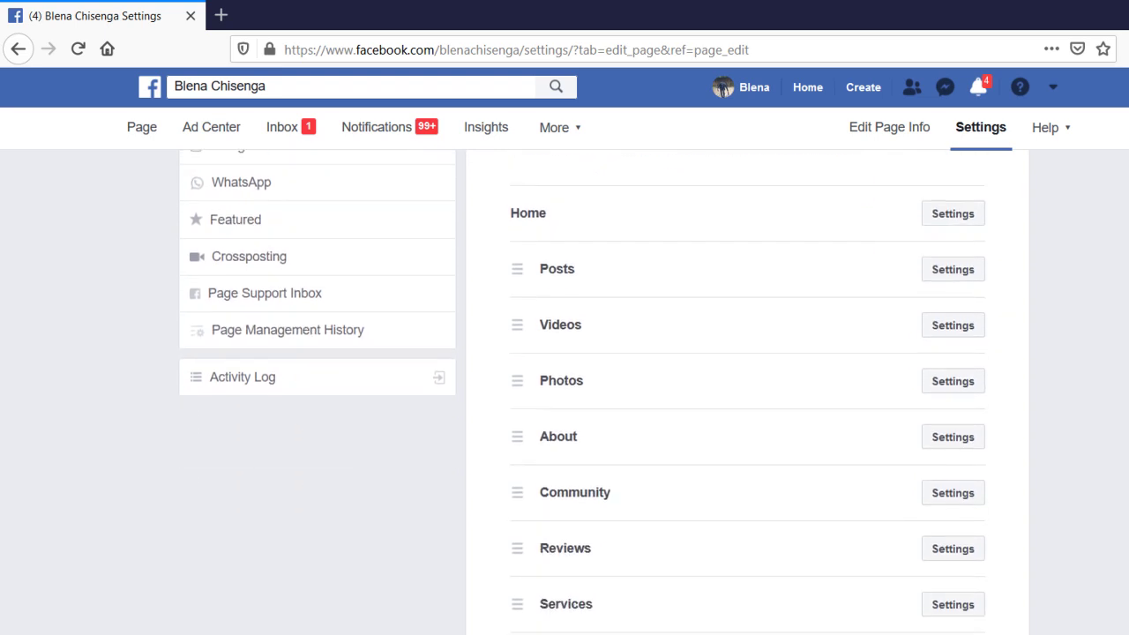
scroll(832, 537, "up", 1)
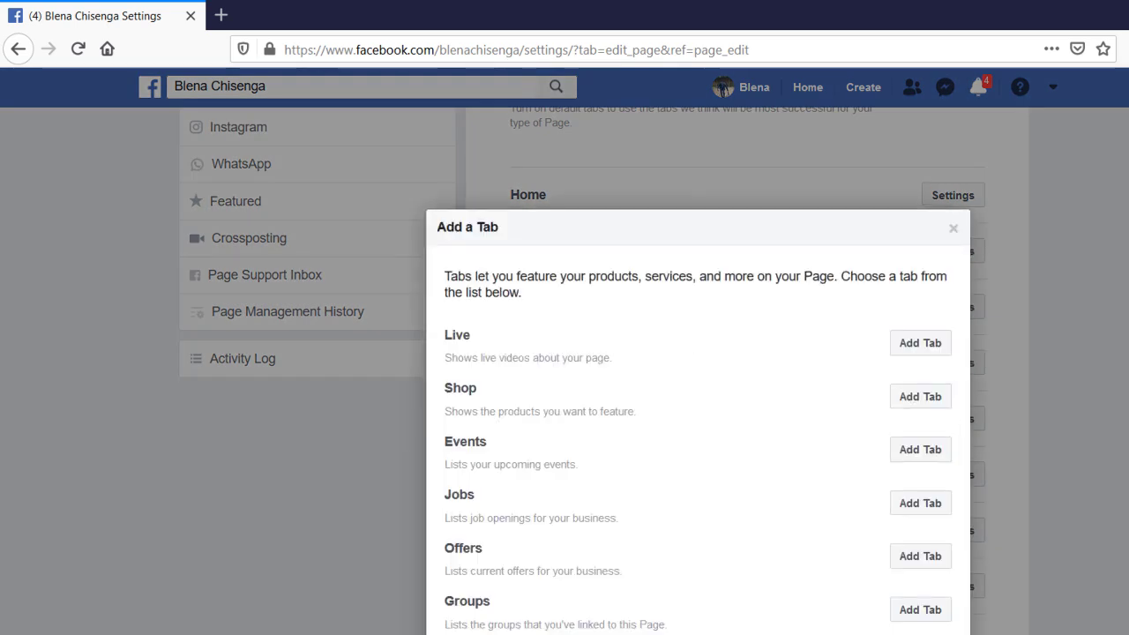
left_click(916, 405)
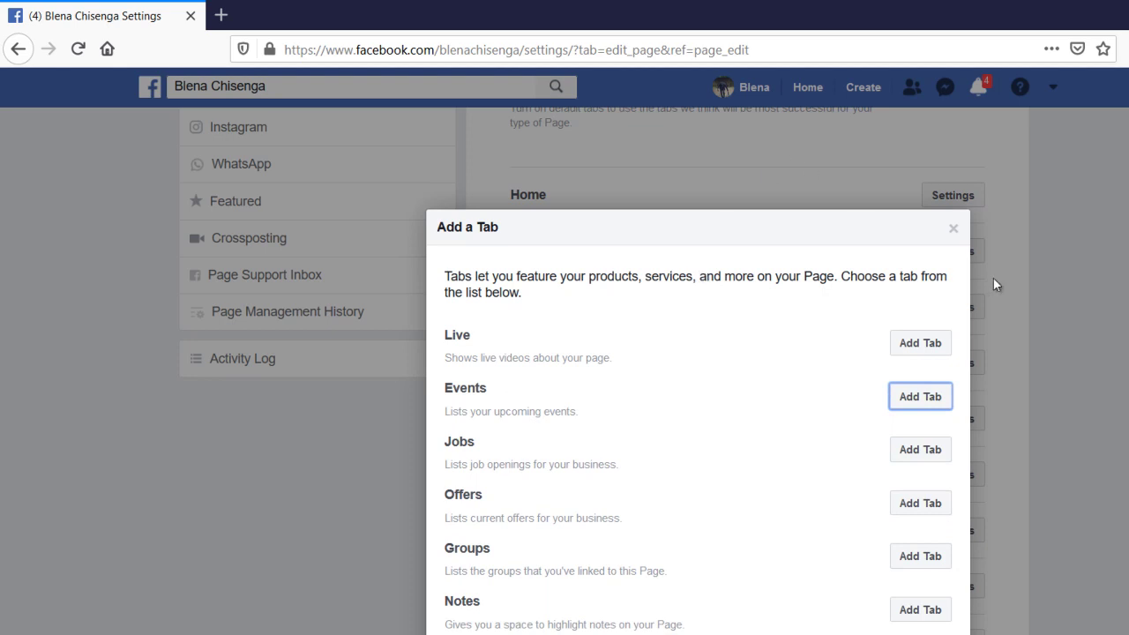
left_click(951, 240)
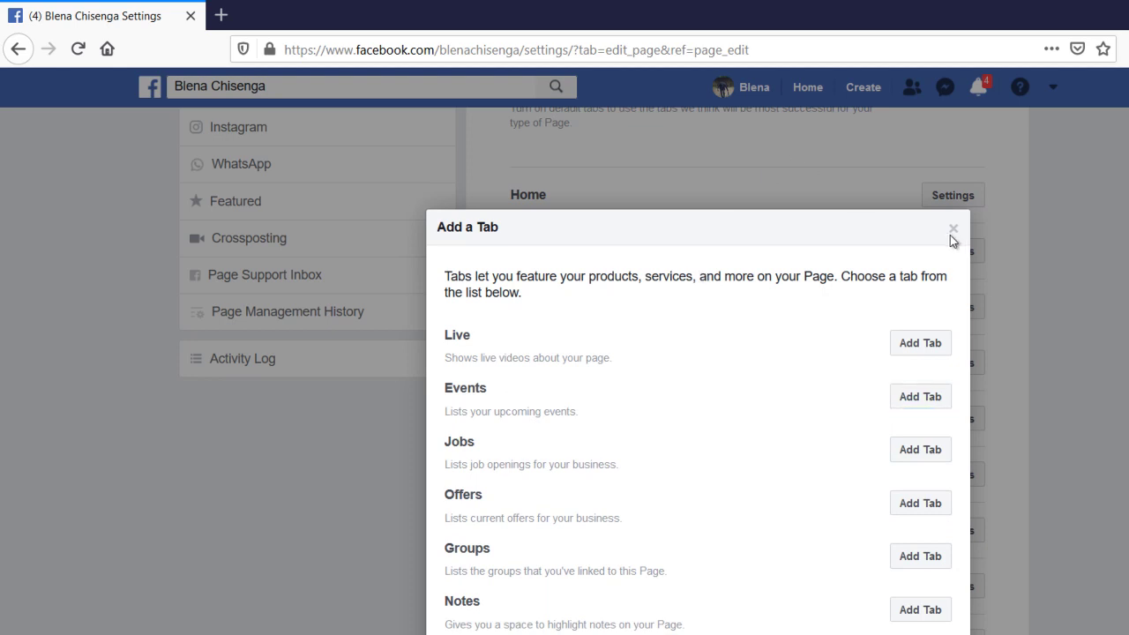
left_click(953, 230)
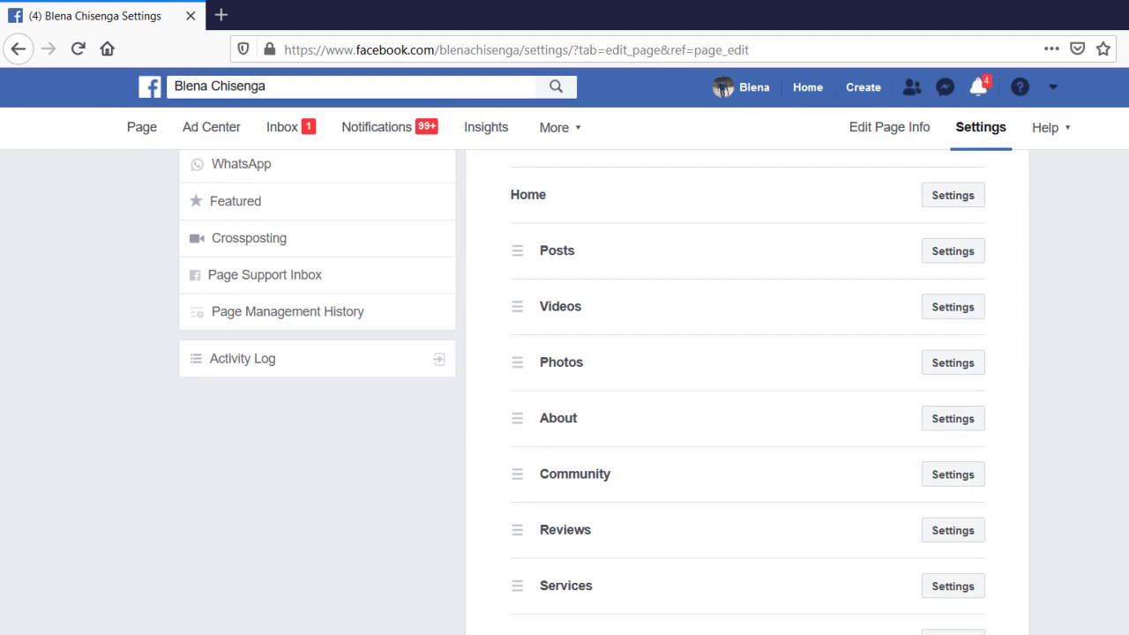
scroll(565, 388, "up", 5)
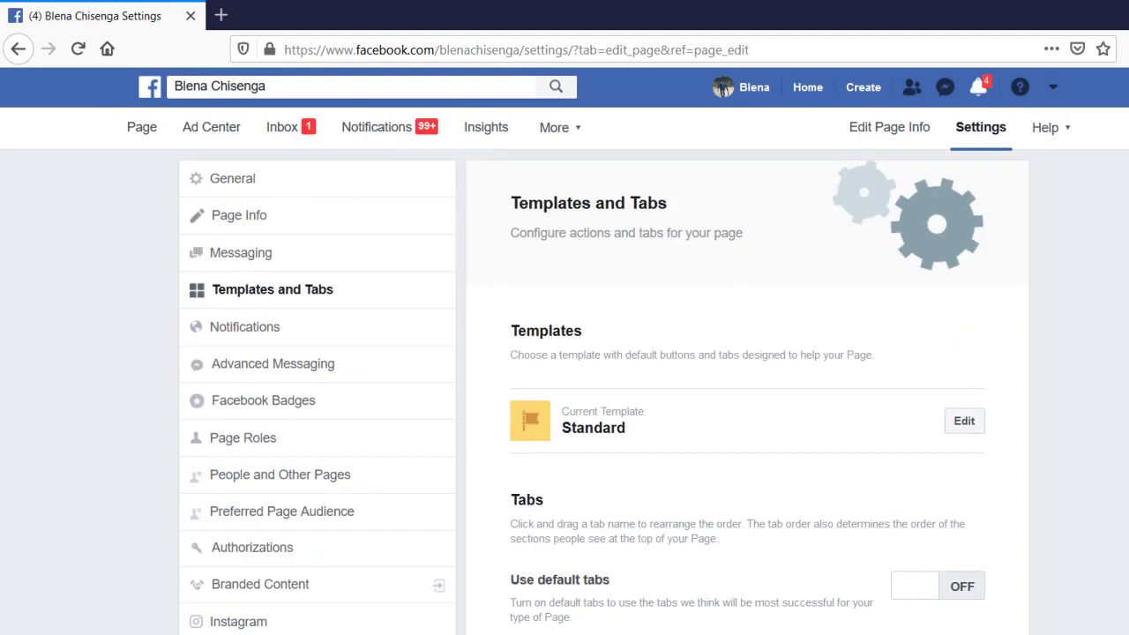
Step: Open the Page's Shop section and agree to the Merchant Terms and Policies
left_click(138, 129)
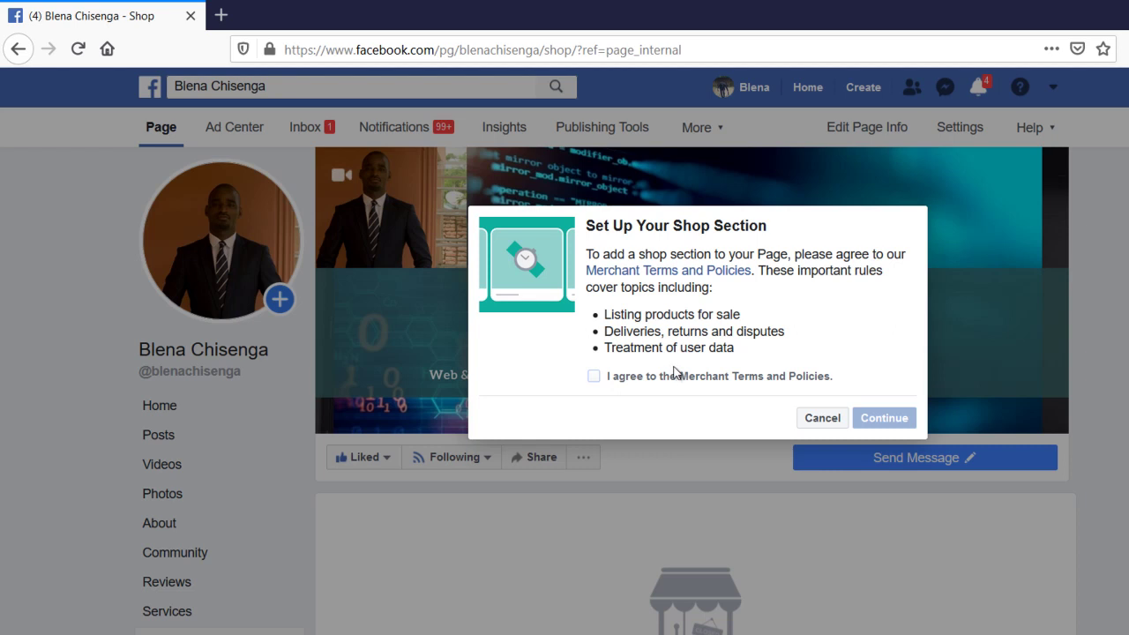
left_click(595, 377)
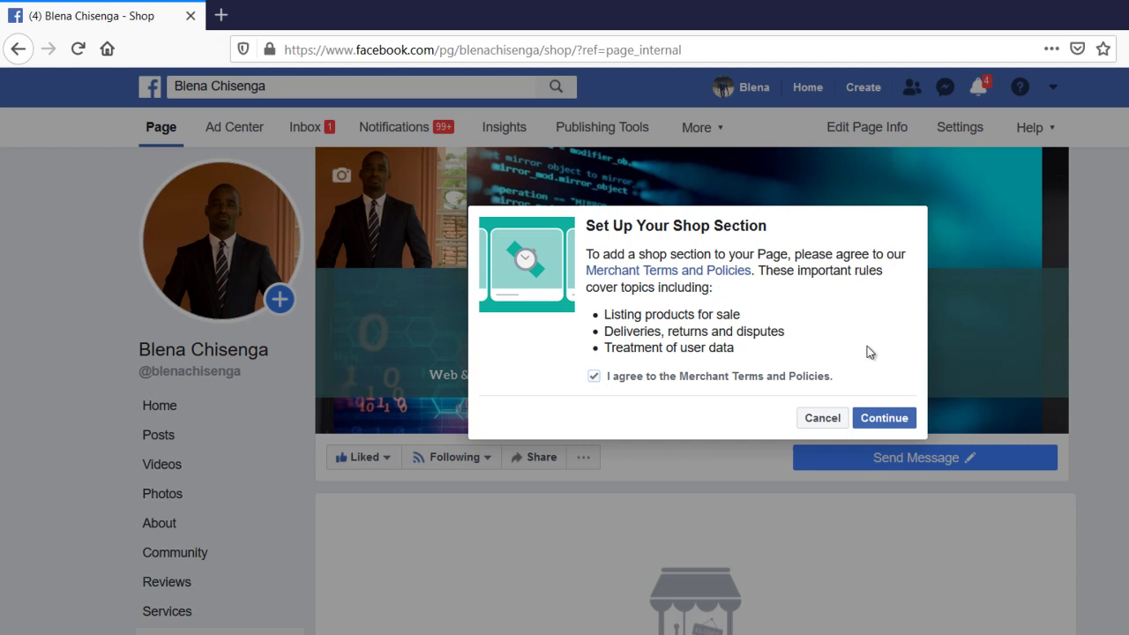
left_click(891, 421)
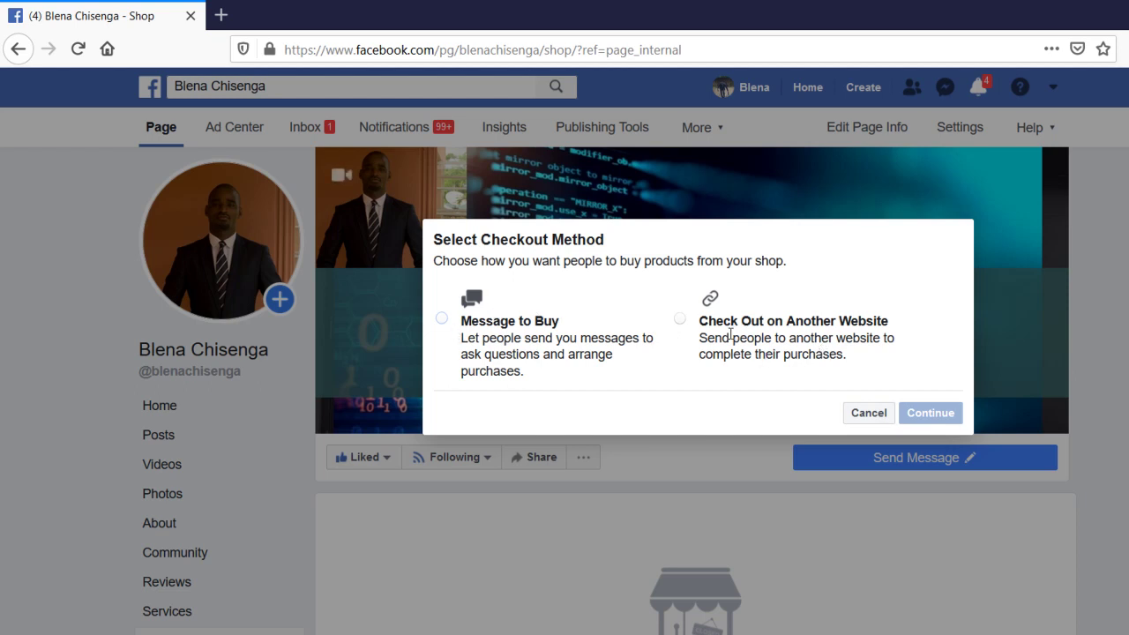
Step: Choose Message to Buy as the shop's checkout method and save US Dollars as its currency
left_click(443, 323)
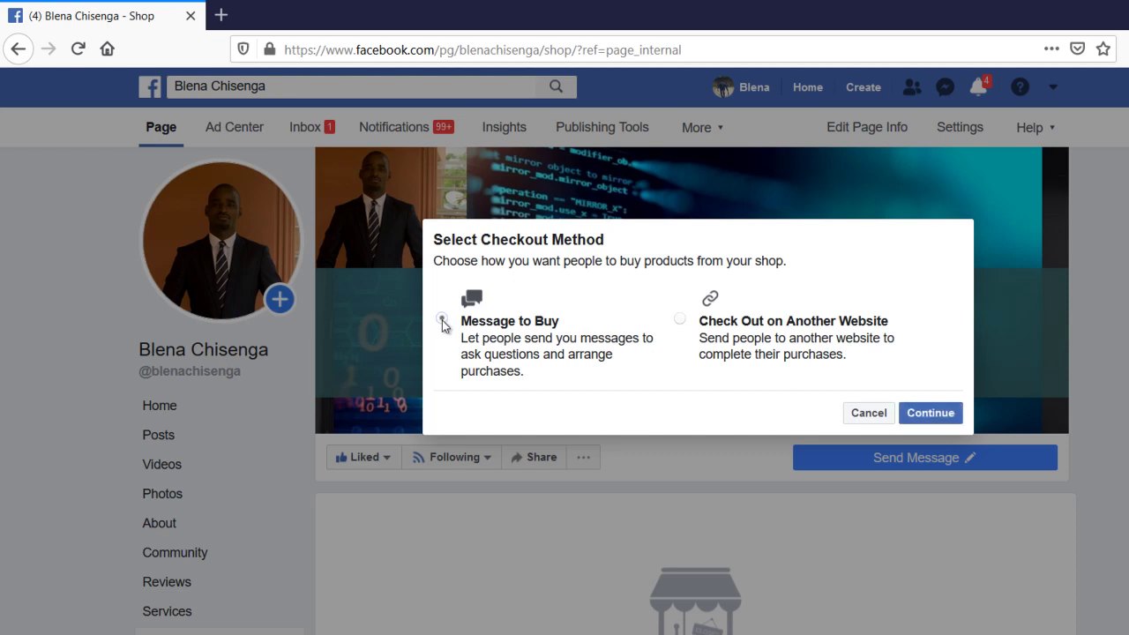
left_click(959, 418)
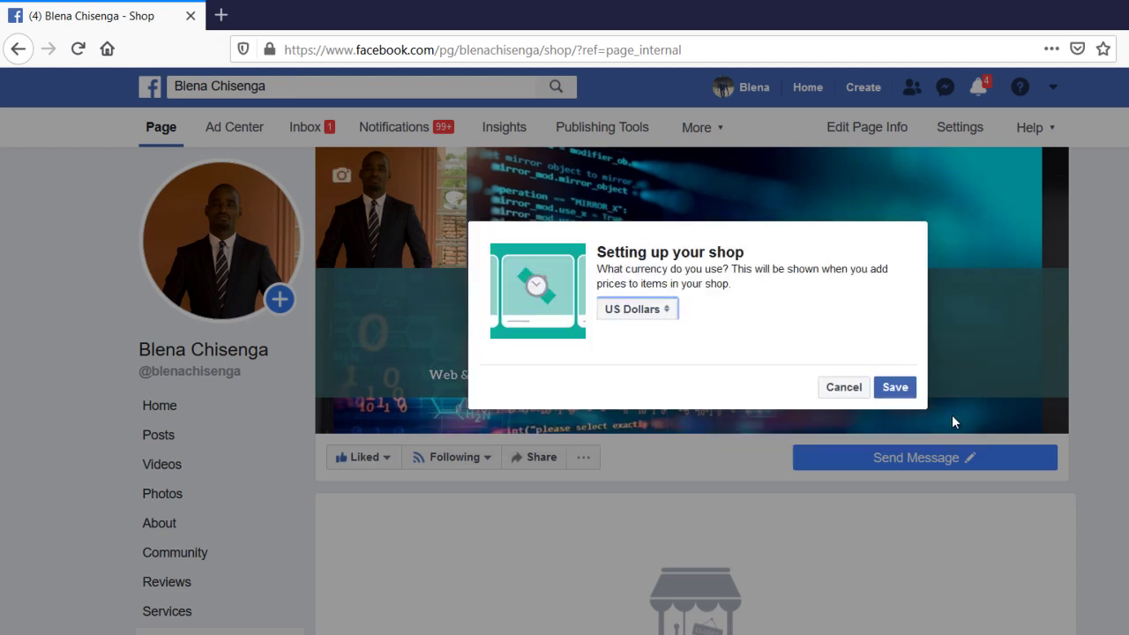
left_click(669, 316)
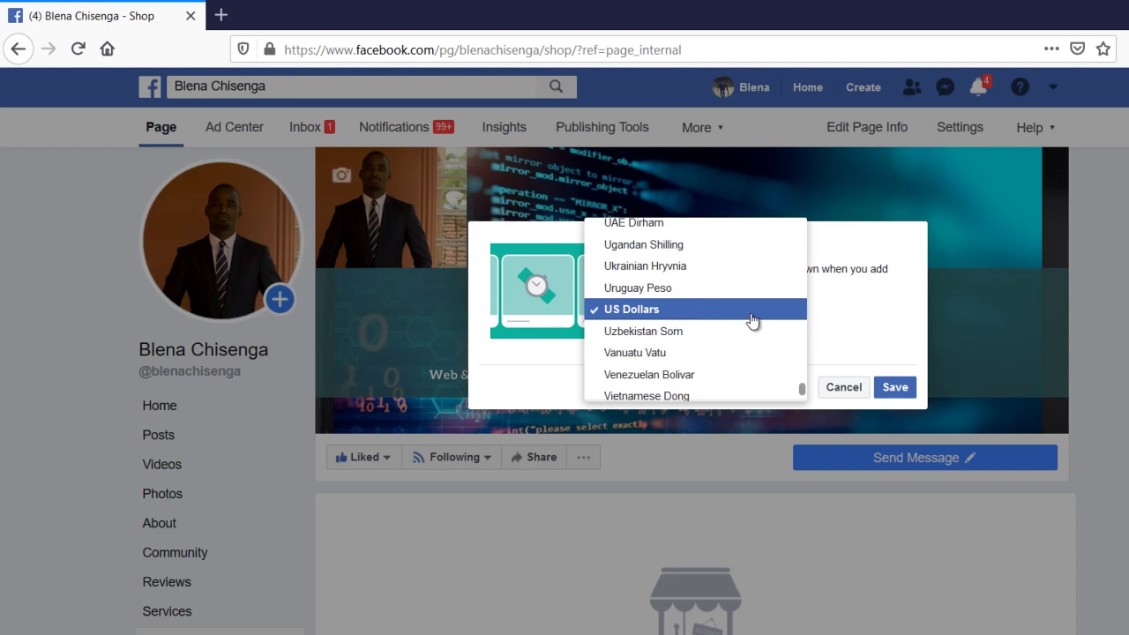
left_click(829, 318)
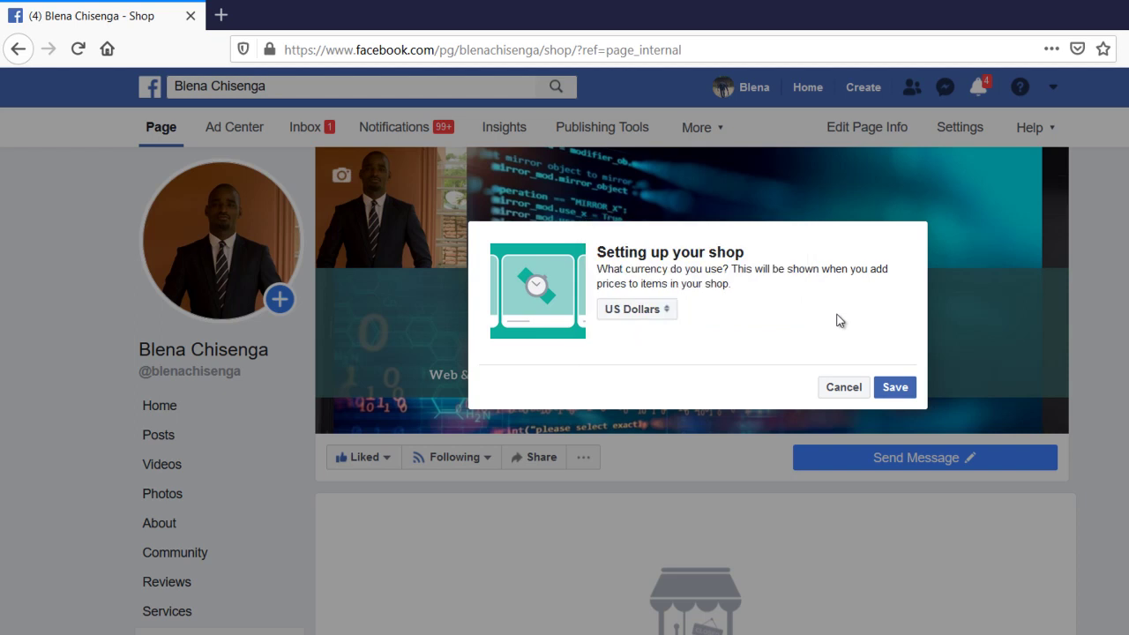
left_click(896, 390)
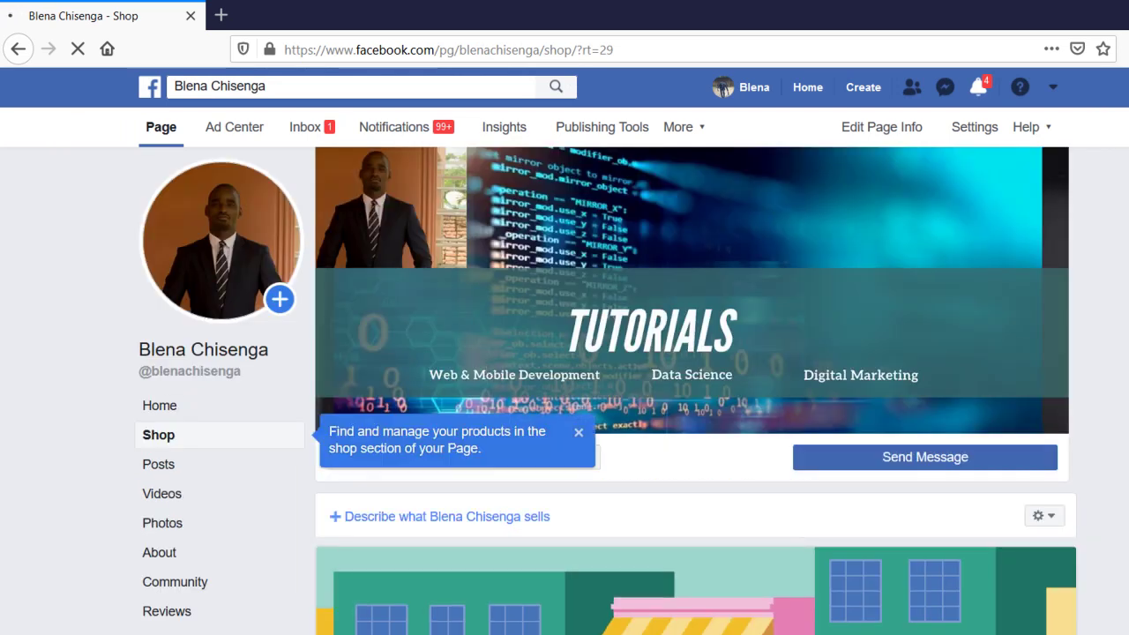
Step: Set the shop's description to "Tutorials in different ICT fields" and save it
scroll(961, 380, "down", 1)
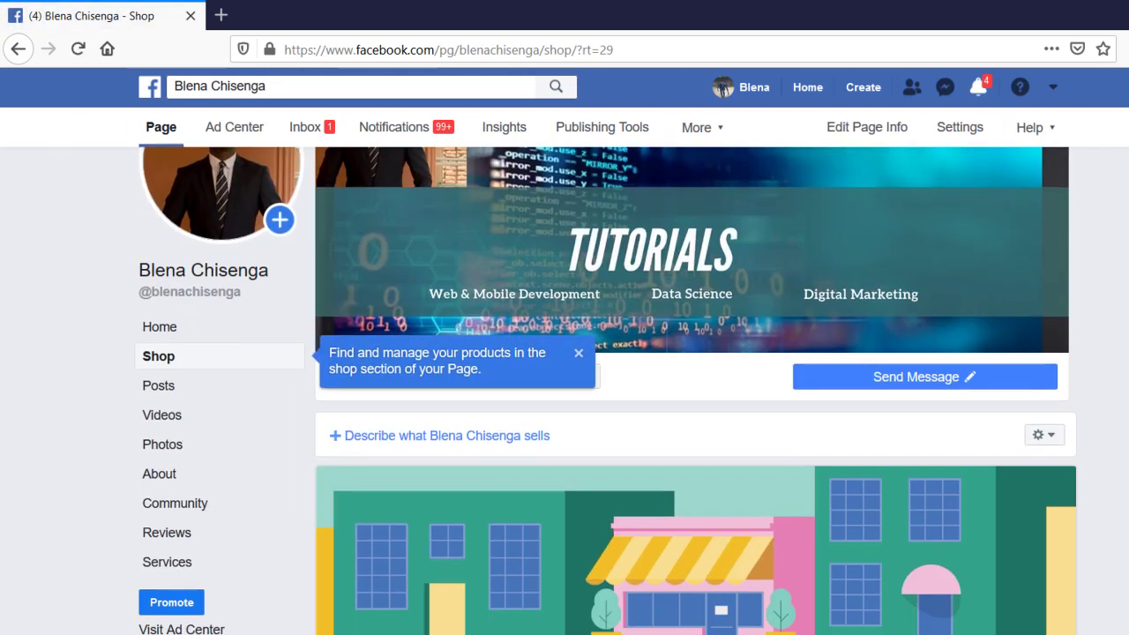
left_click(431, 438)
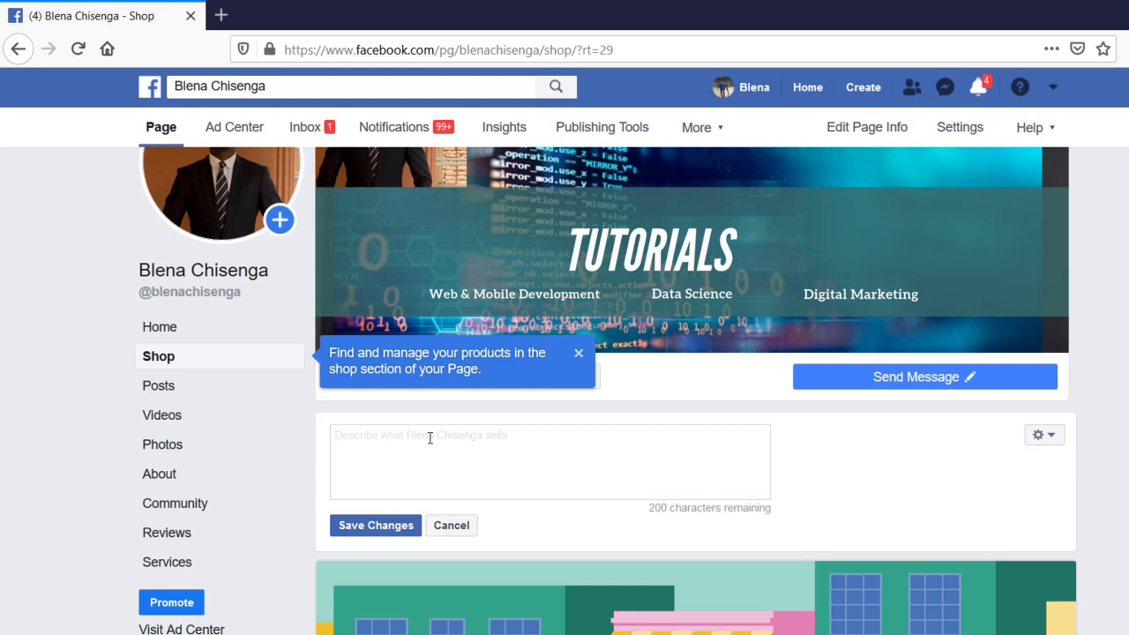
type("Tutoria")
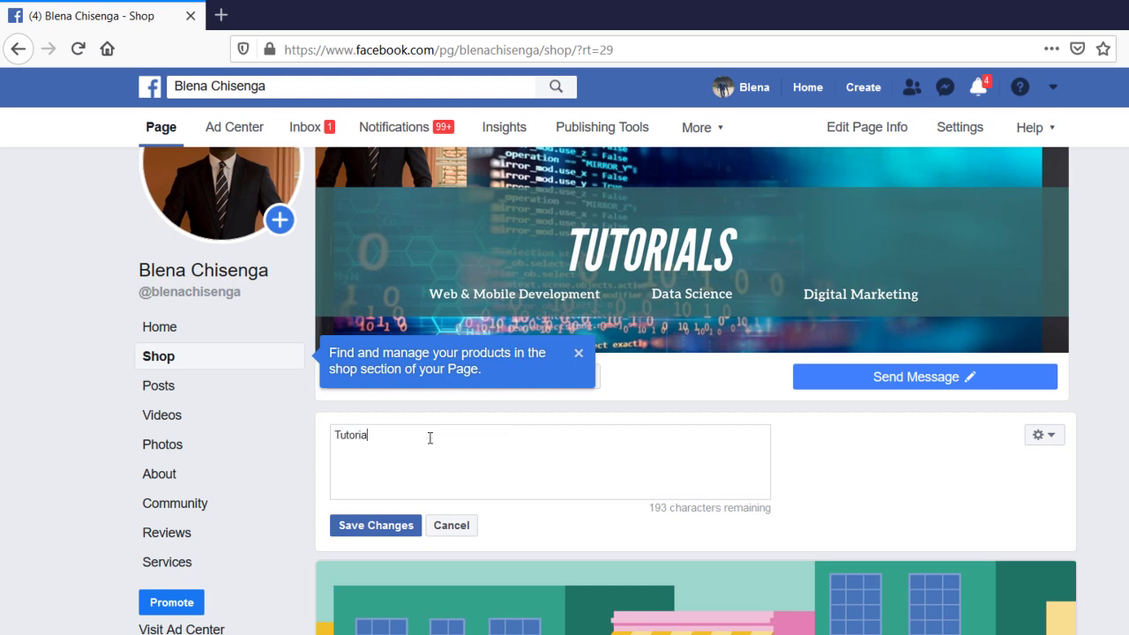
type("ls in different ICT fields")
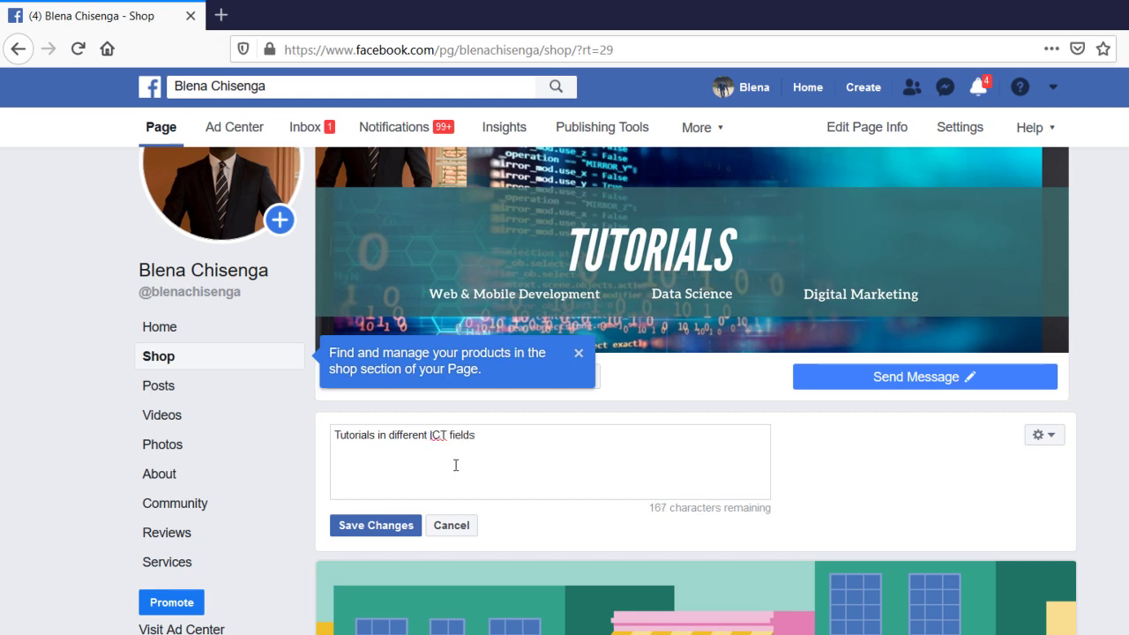
left_click(395, 525)
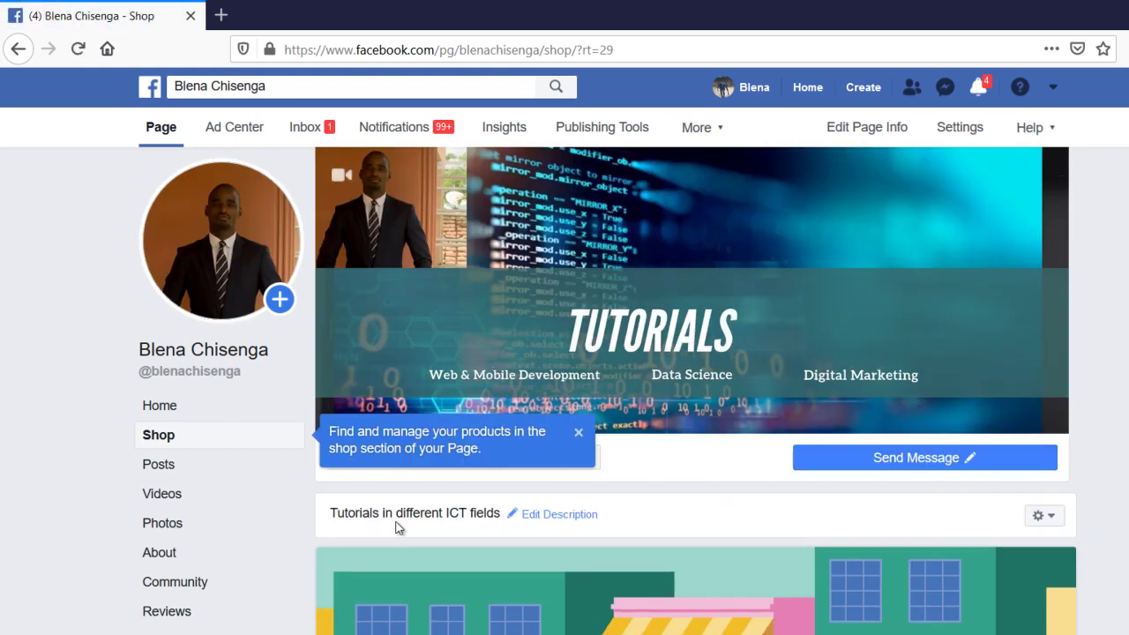
left_click(947, 459)
key("Escape")
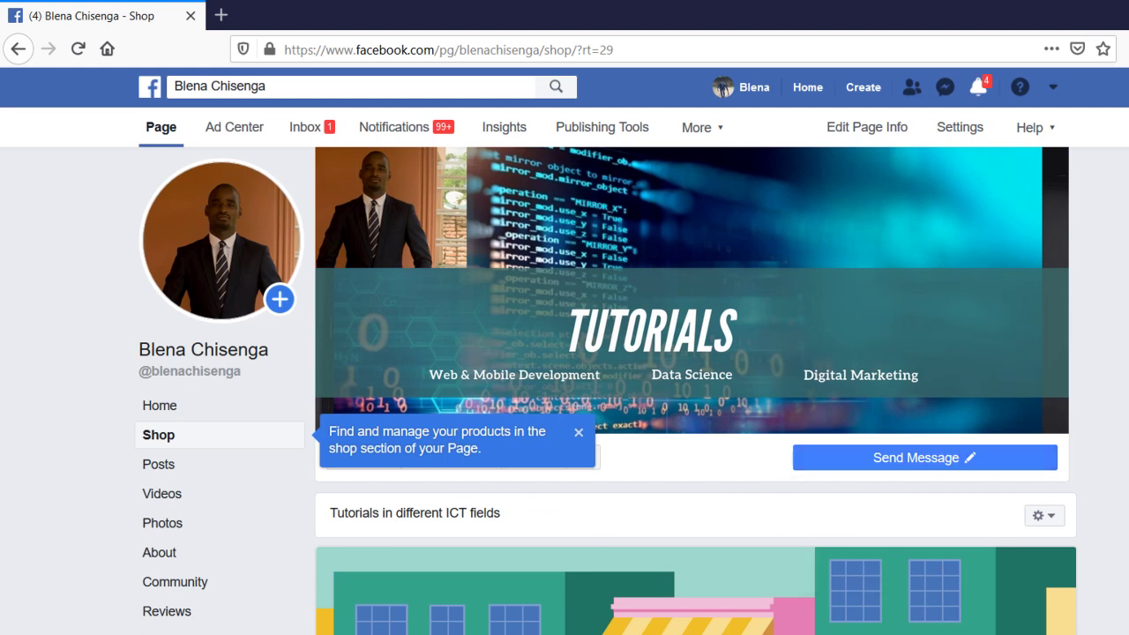
Step: Start a new shop product and upload images from the Facebook Shops folder, including data-analysis.jpg and GMB.PNG
scroll(607, 391, "down", 2)
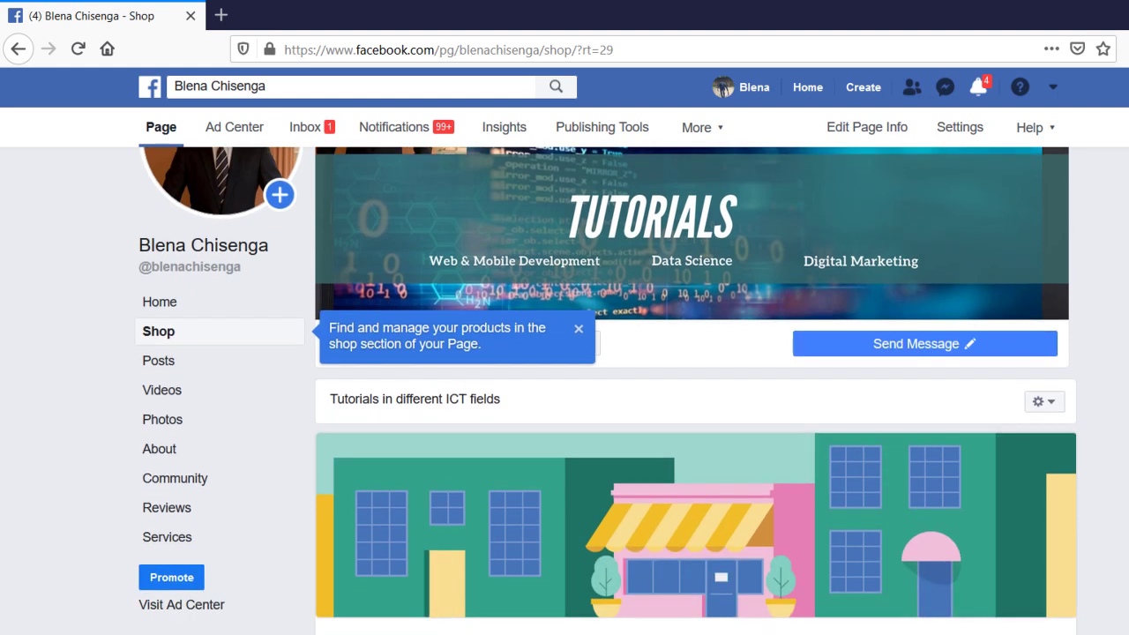
scroll(843, 547, "down", 3)
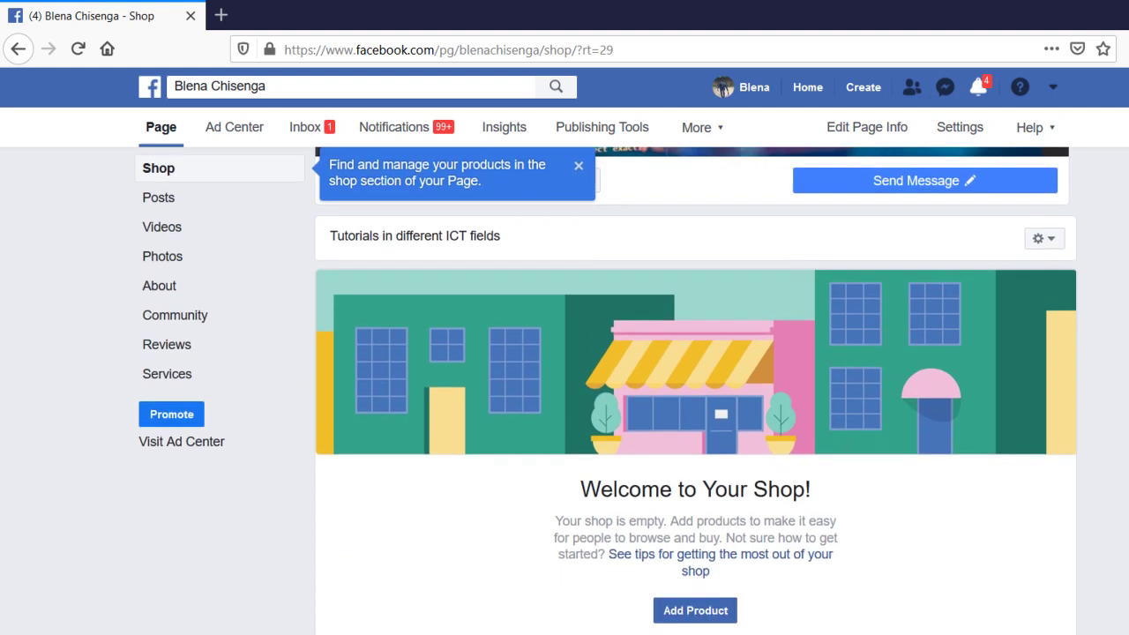
left_click(689, 609)
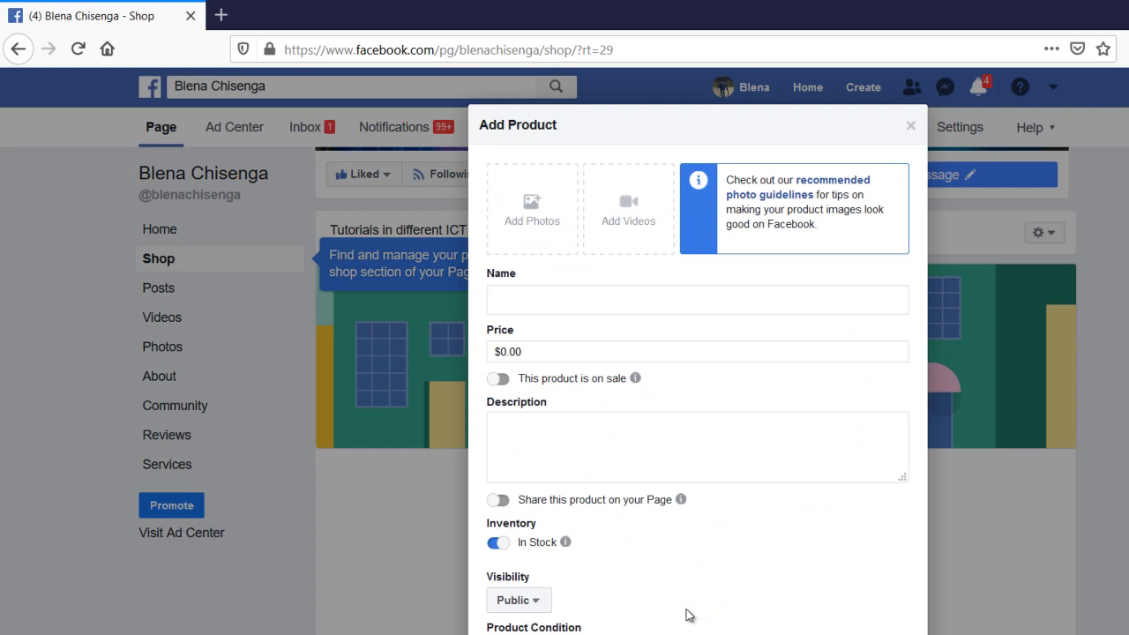
left_click(523, 236)
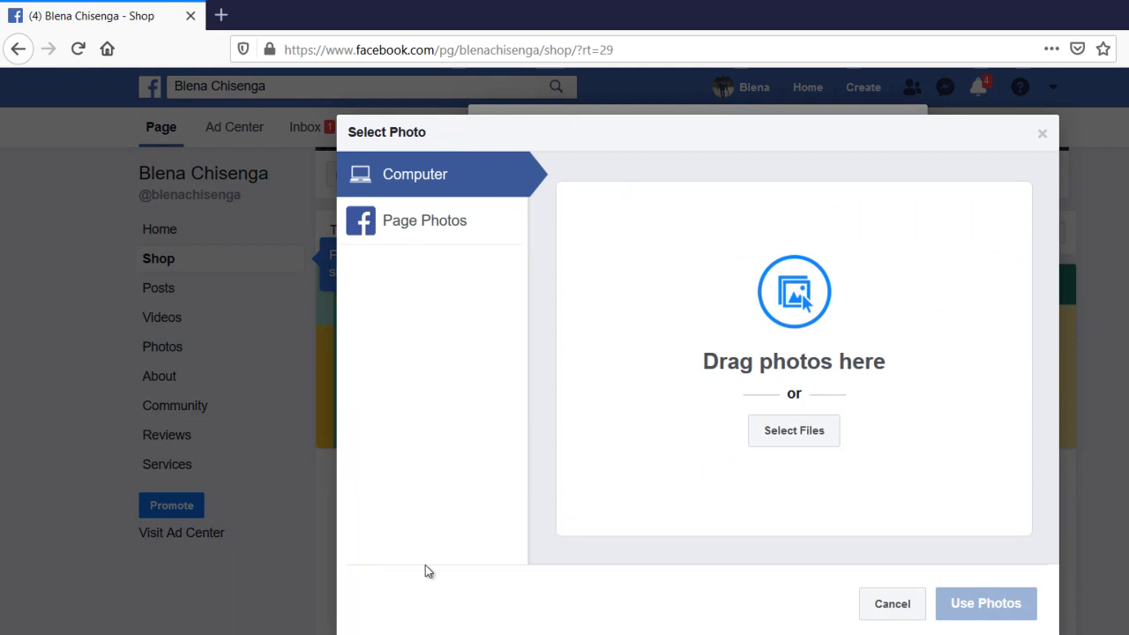
mouse_move(430, 634)
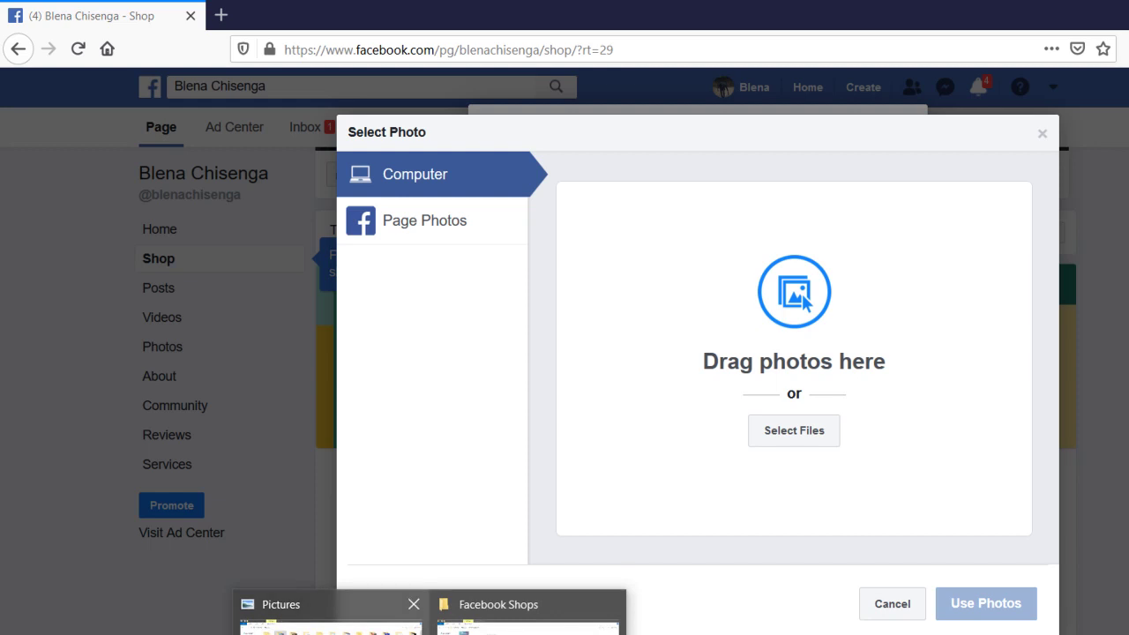
left_click(468, 613)
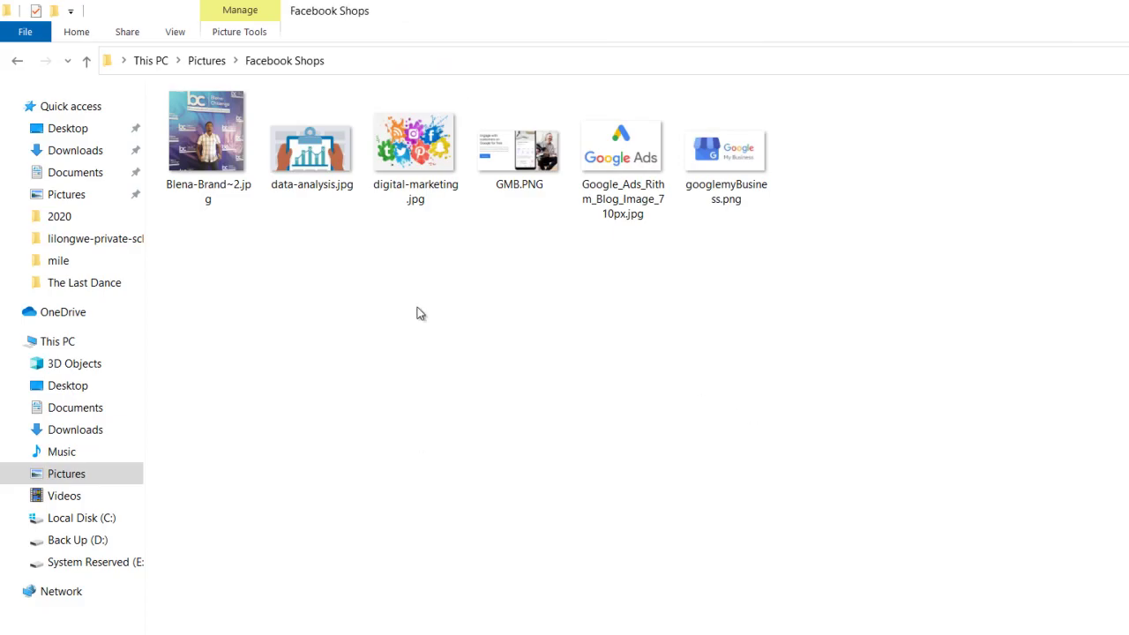
left_click_drag(549, 314, 696, 501)
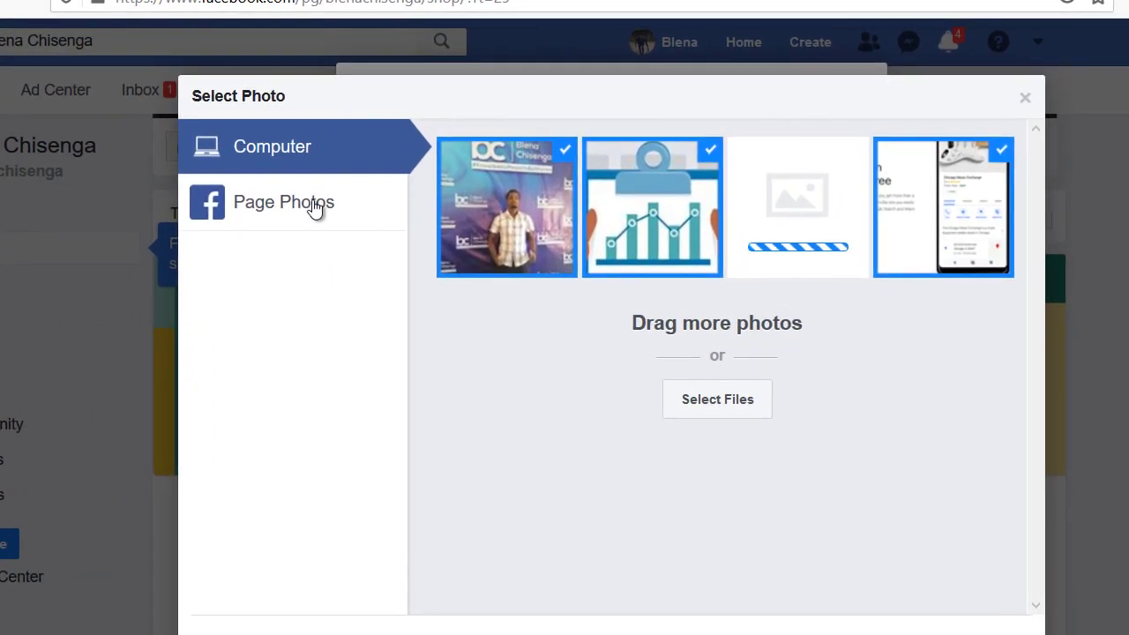
Step: Select the illustration of a figure with picture screens from the Page Photos and use the chosen photos for the product
left_click(450, 225)
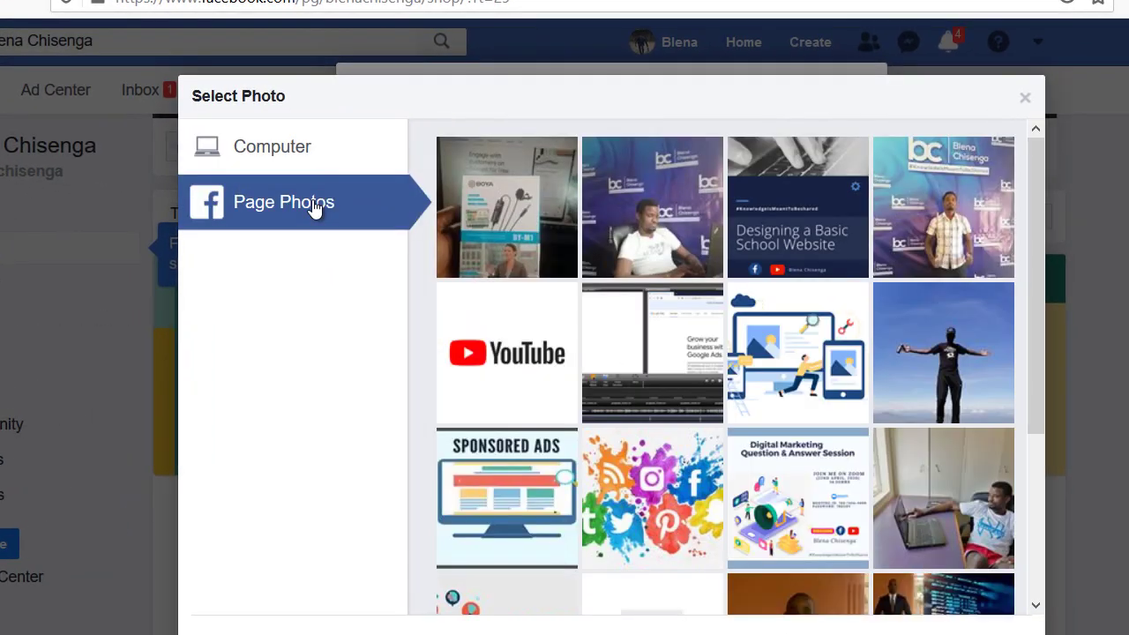
left_click(818, 372)
left_click(818, 371)
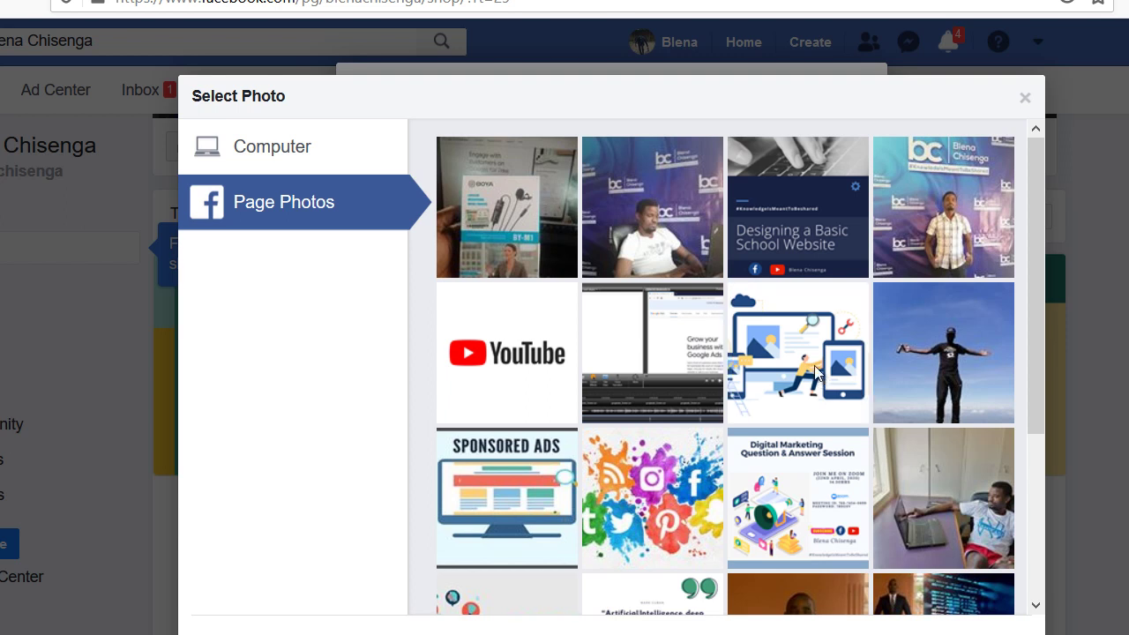
left_click(817, 372)
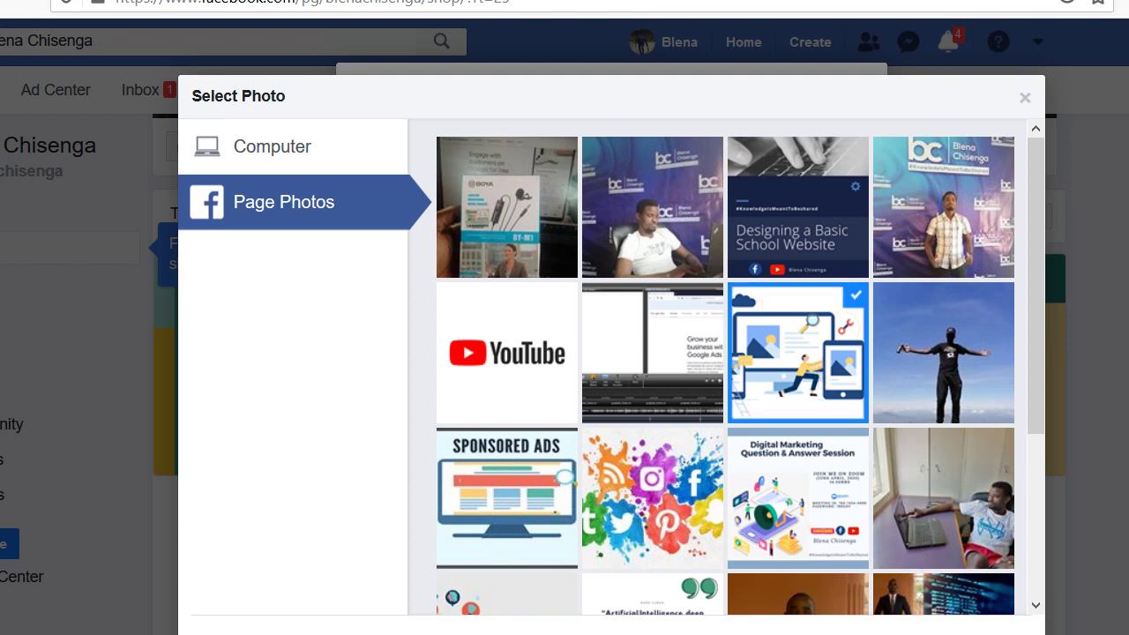
key("Return")
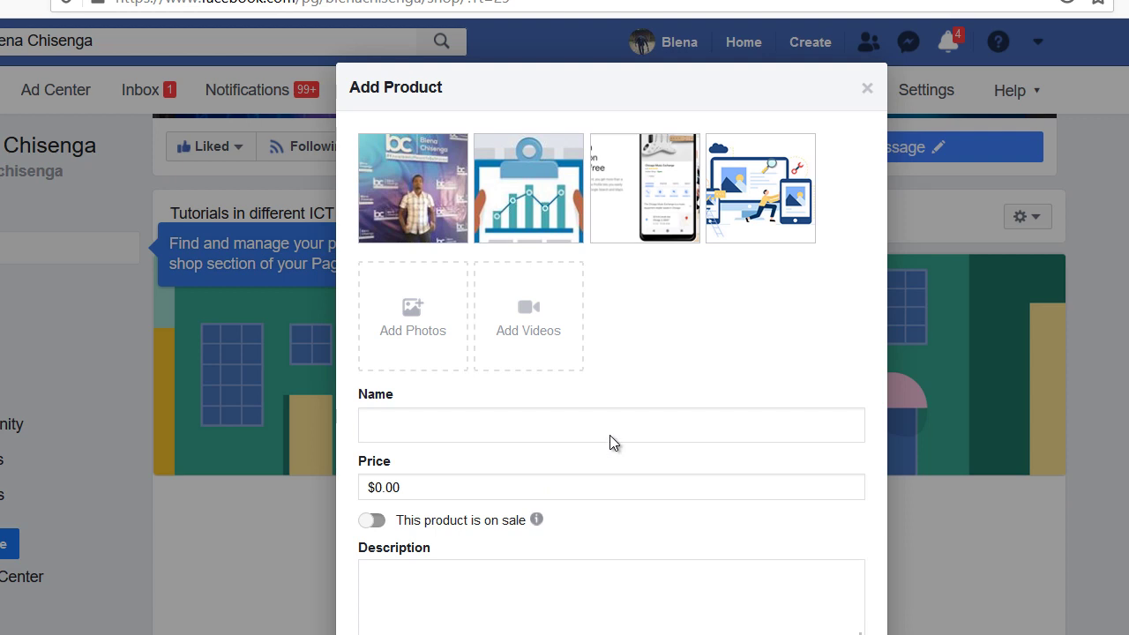
Step: Name the product "Tutorials" and set its price to $50.00
type("Tutorials")
left_click(381, 491)
type("5")
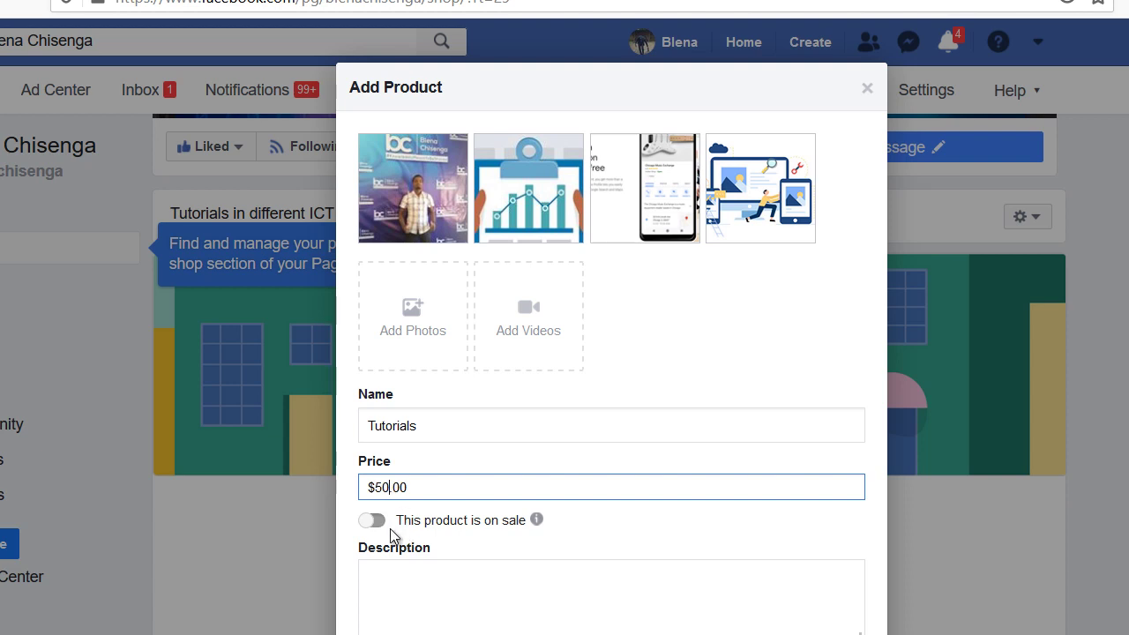
Step: Enter "Step by step tutorials in different ICT fields" as the product's description
left_click(405, 629)
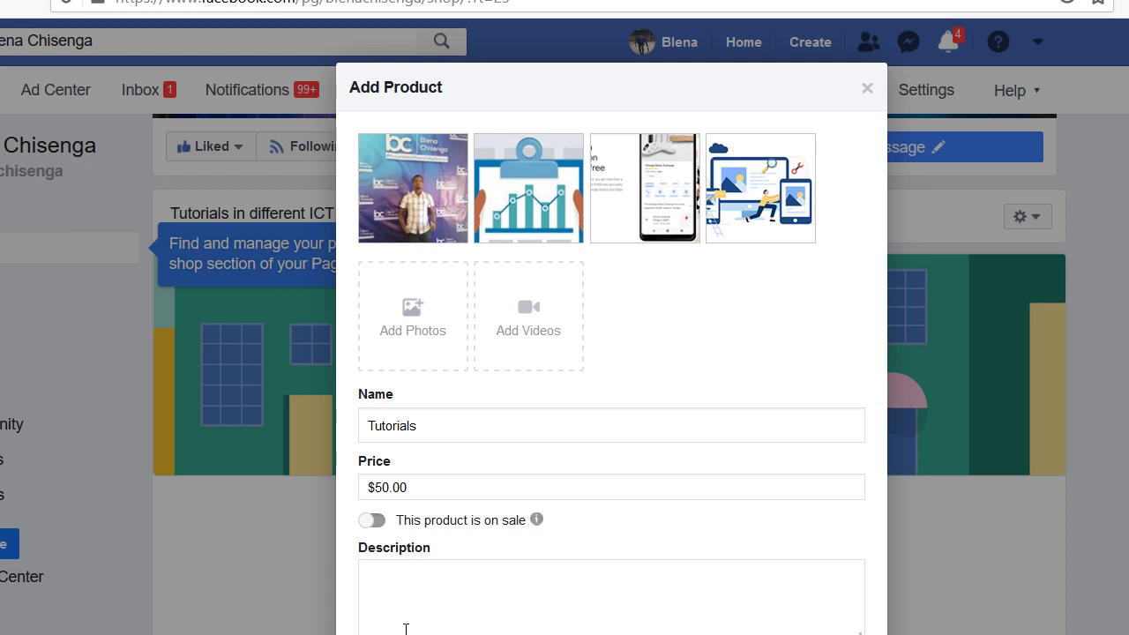
type("Step by steptutorials ")
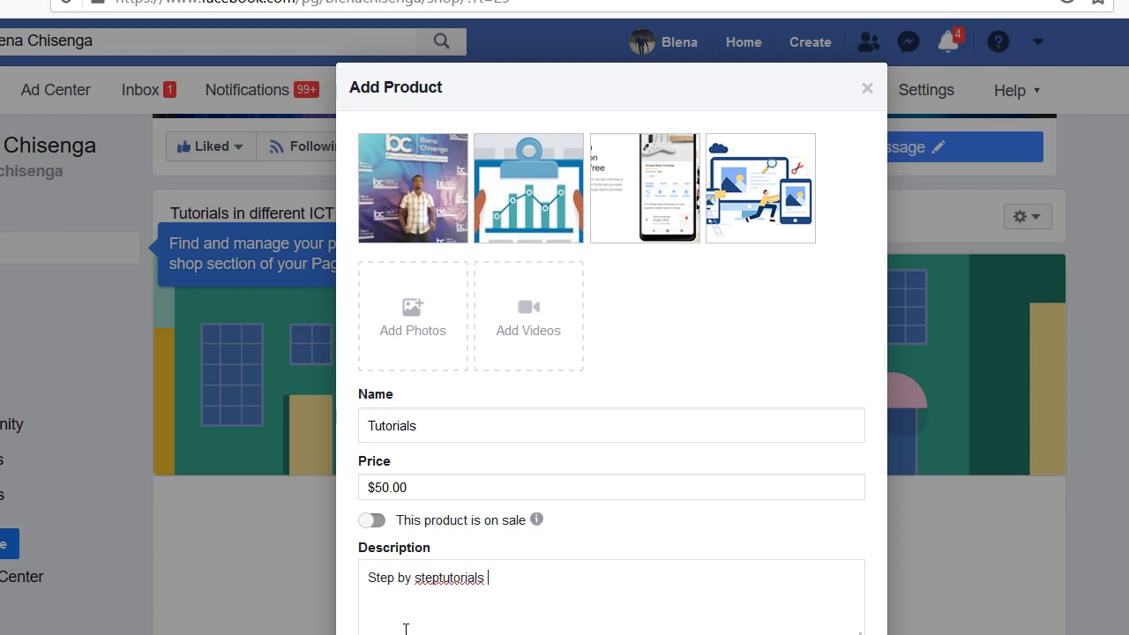
type("in different ICT fiel")
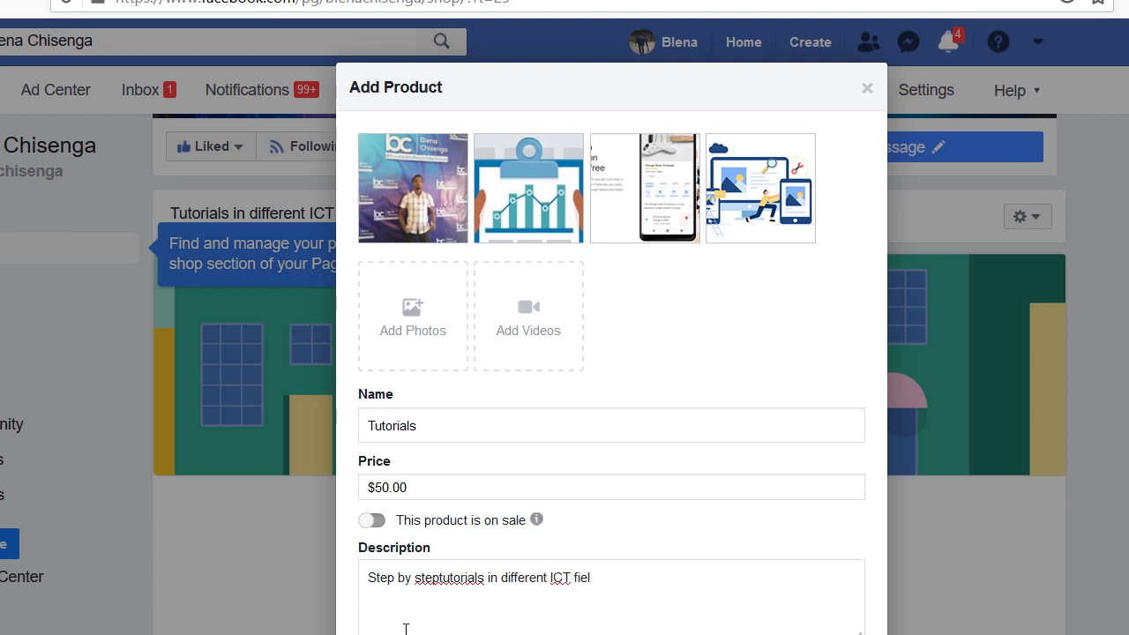
type("ds")
left_click(440, 578)
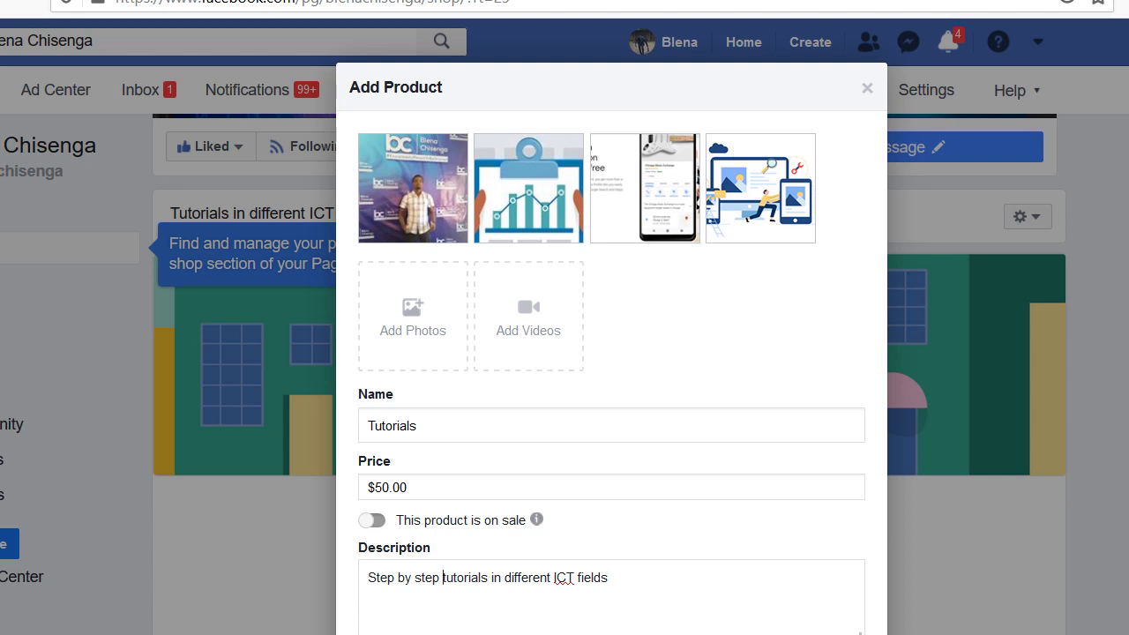
Step: Keep the product condition as New, add the product to the shop and dismiss the confirmation
scroll(616, 505, "down", 2)
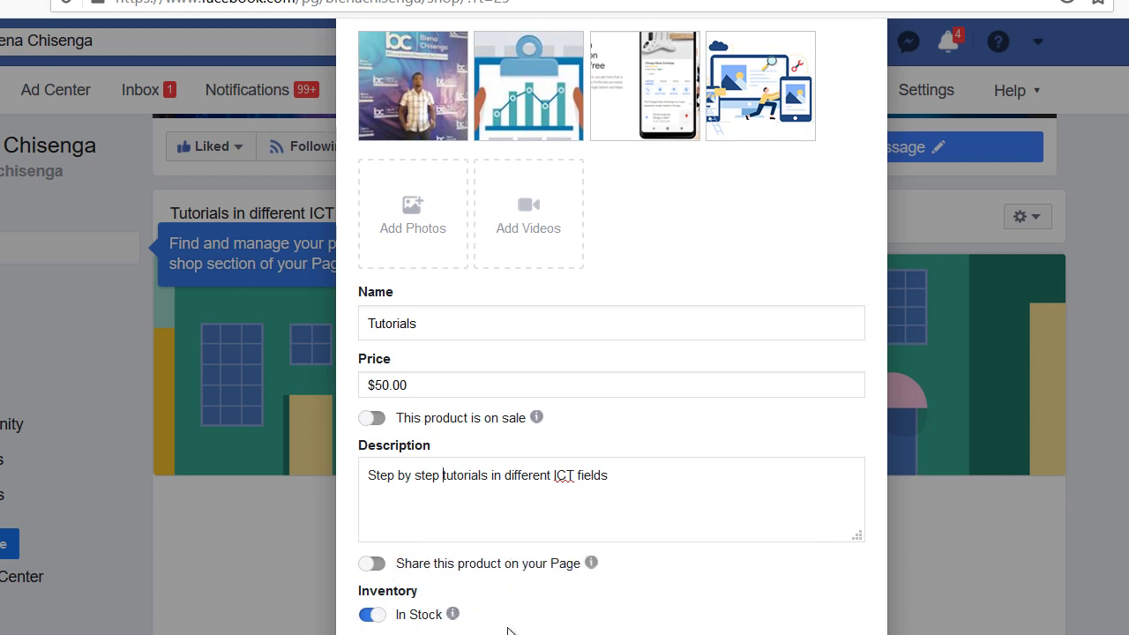
mouse_move(413, 618)
scroll(612, 397, "down", 2)
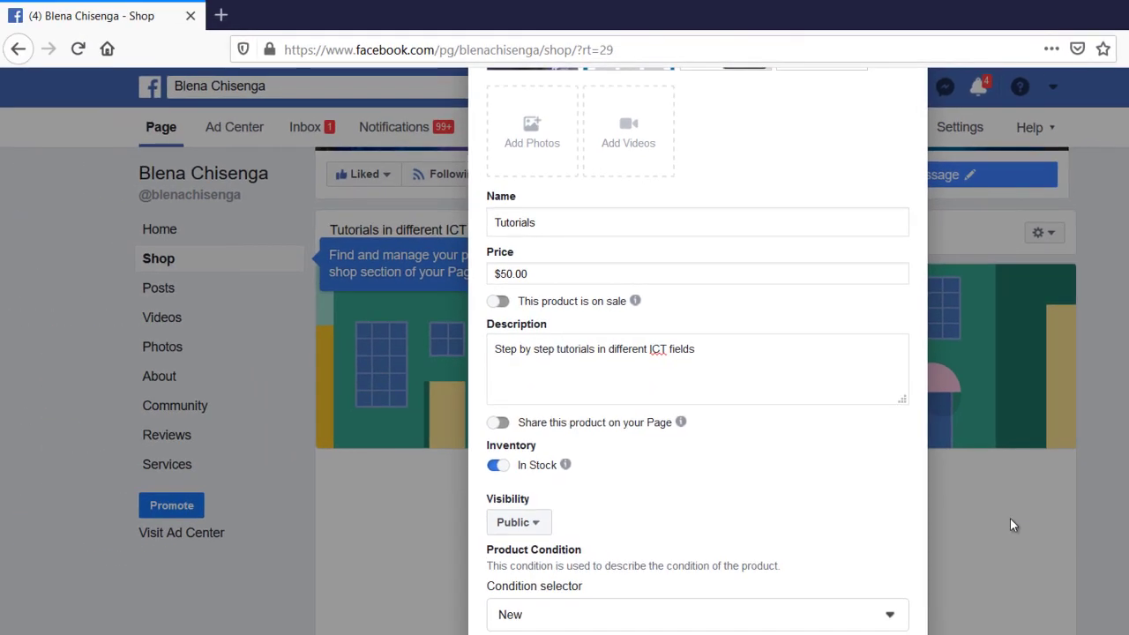
left_click(890, 617)
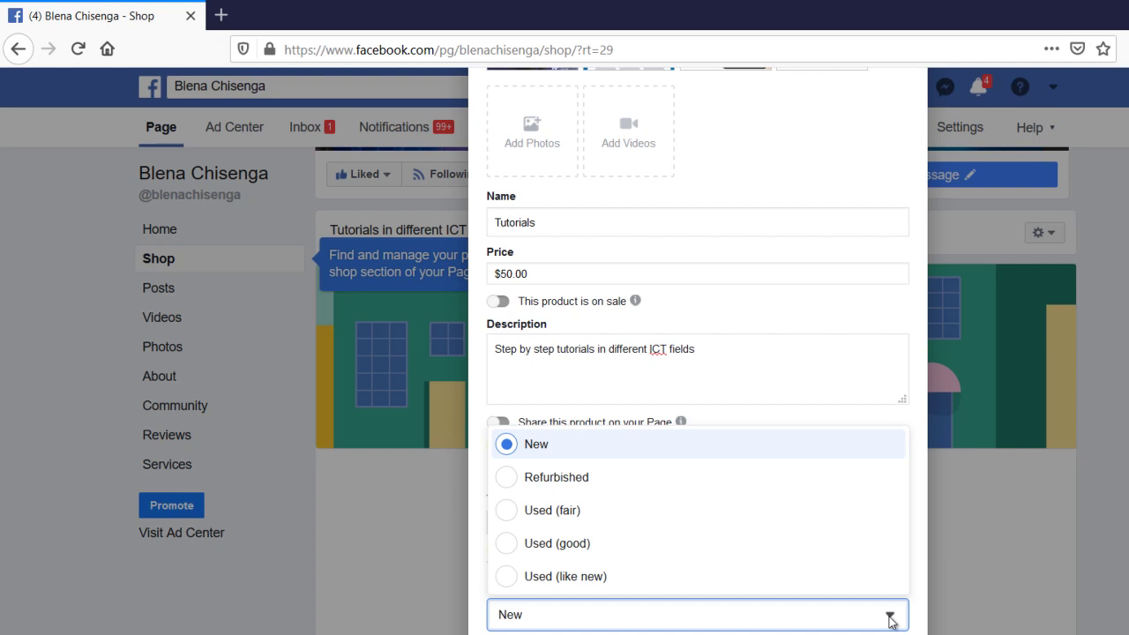
left_click(891, 617)
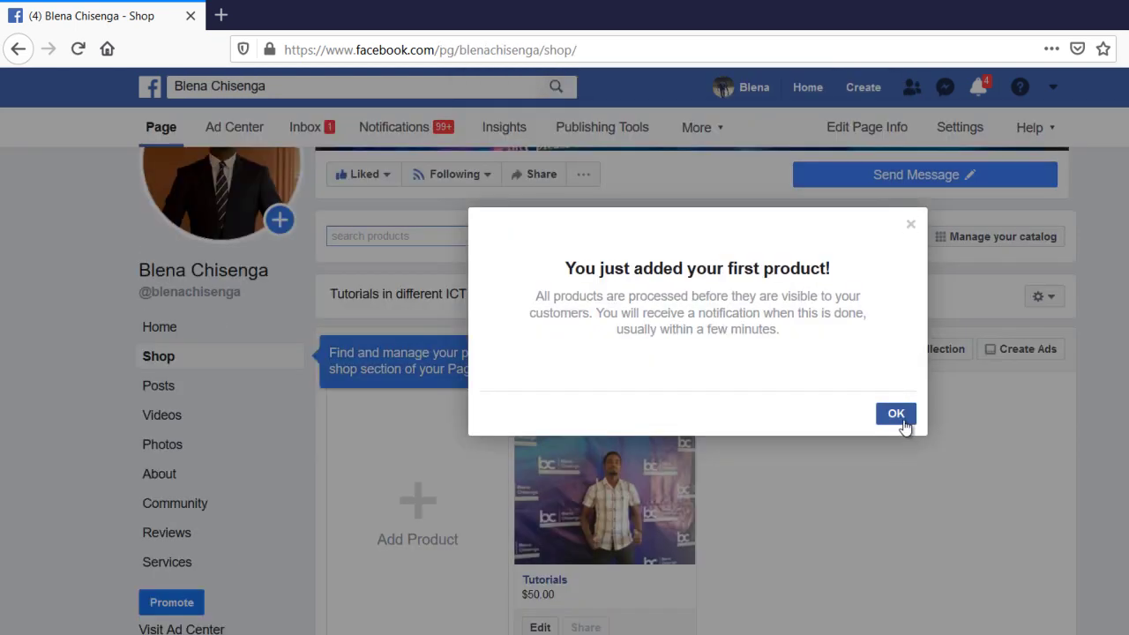
left_click(895, 415)
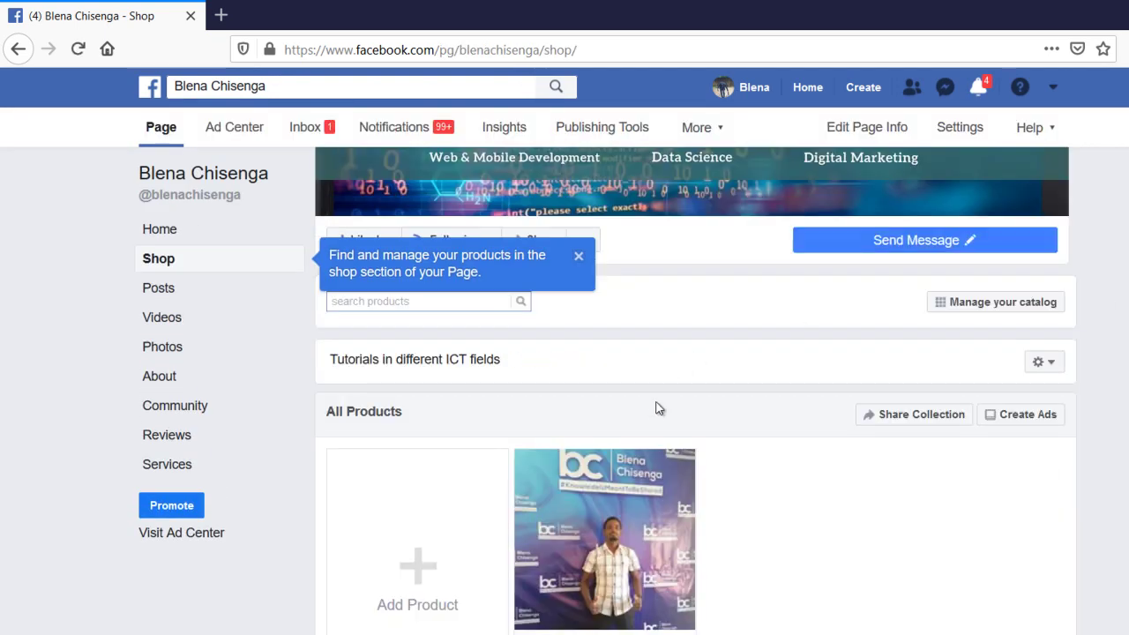
left_click(422, 578)
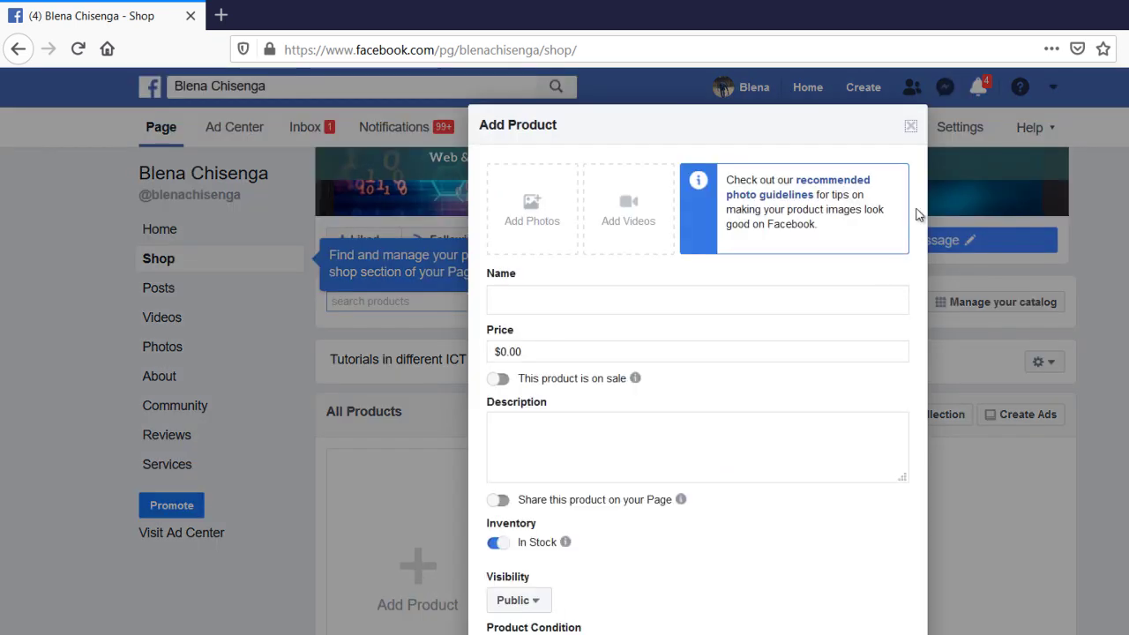
left_click(911, 126)
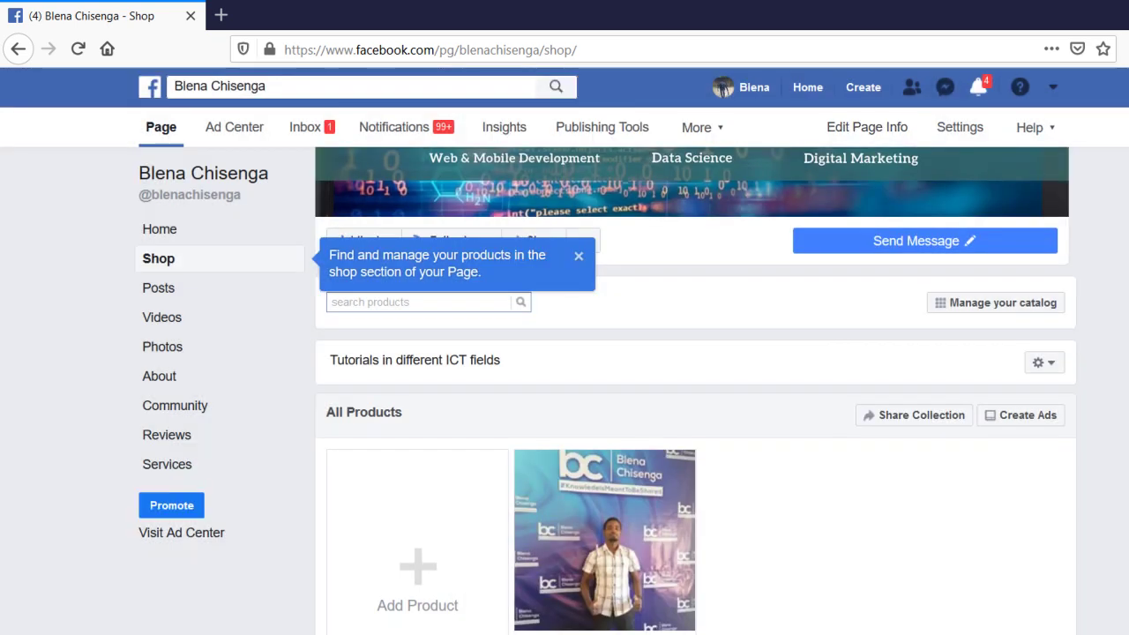
scroll(696, 390, "down", 2)
scroll(697, 390, "up", 1)
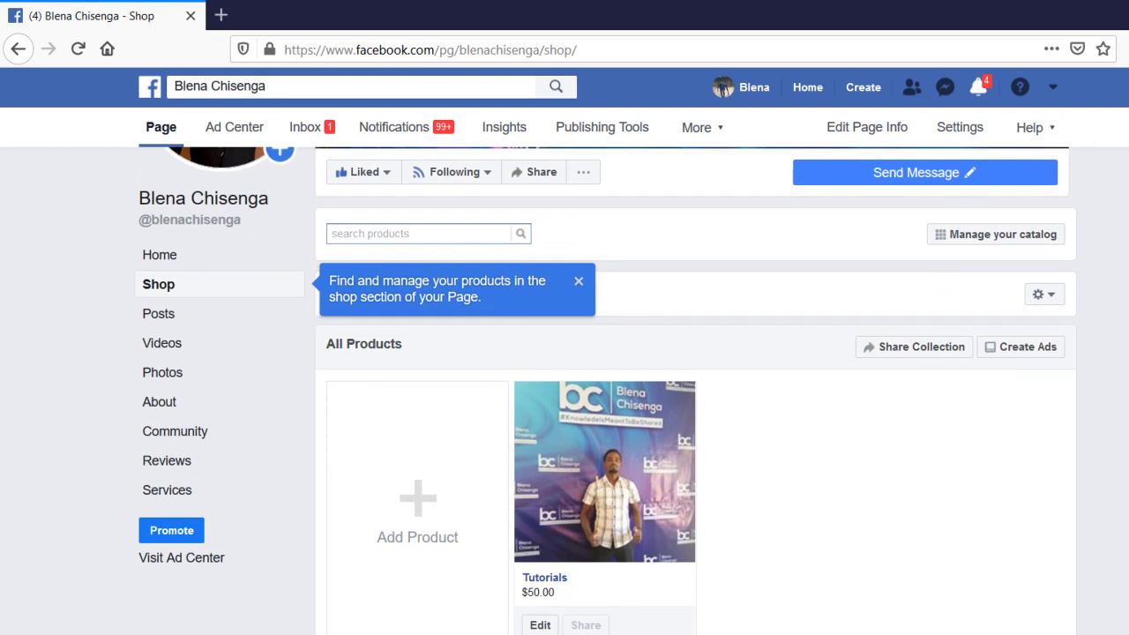
Step: Open the sharing preview for the All Products collection, browse through its product images and cancel the share
left_click(916, 351)
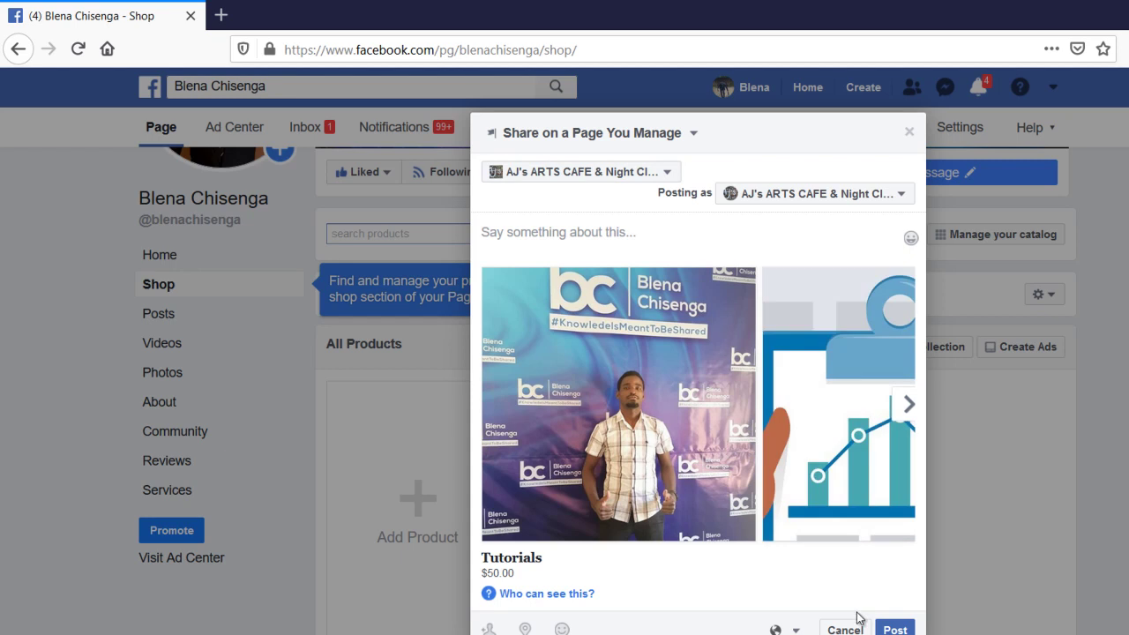
left_click(910, 409)
left_click(910, 407)
left_click(910, 408)
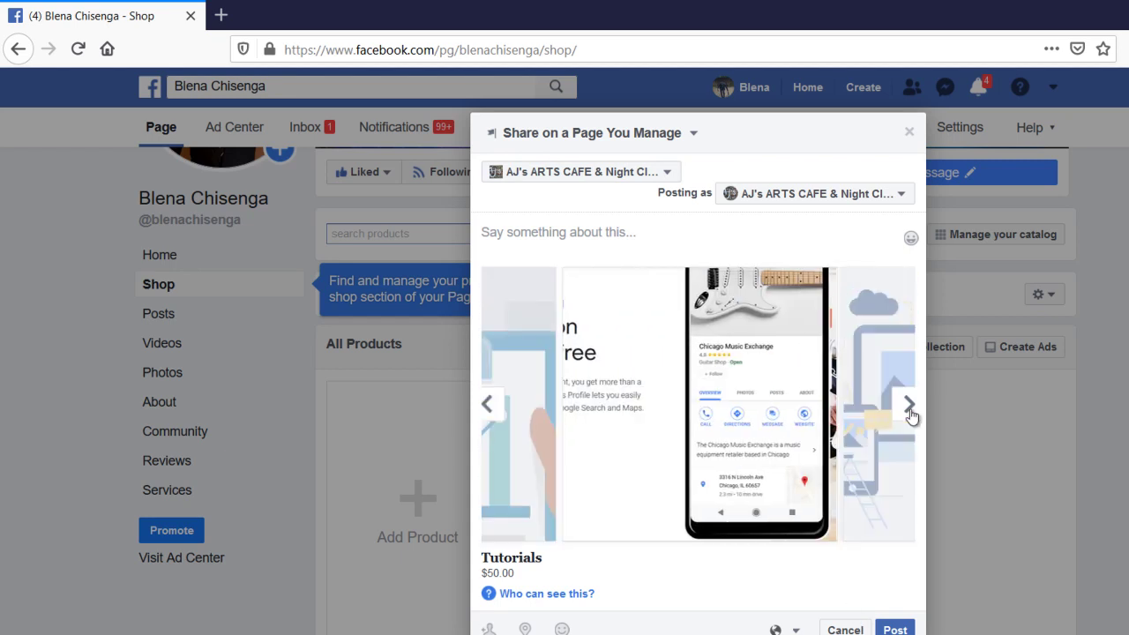
left_click(911, 409)
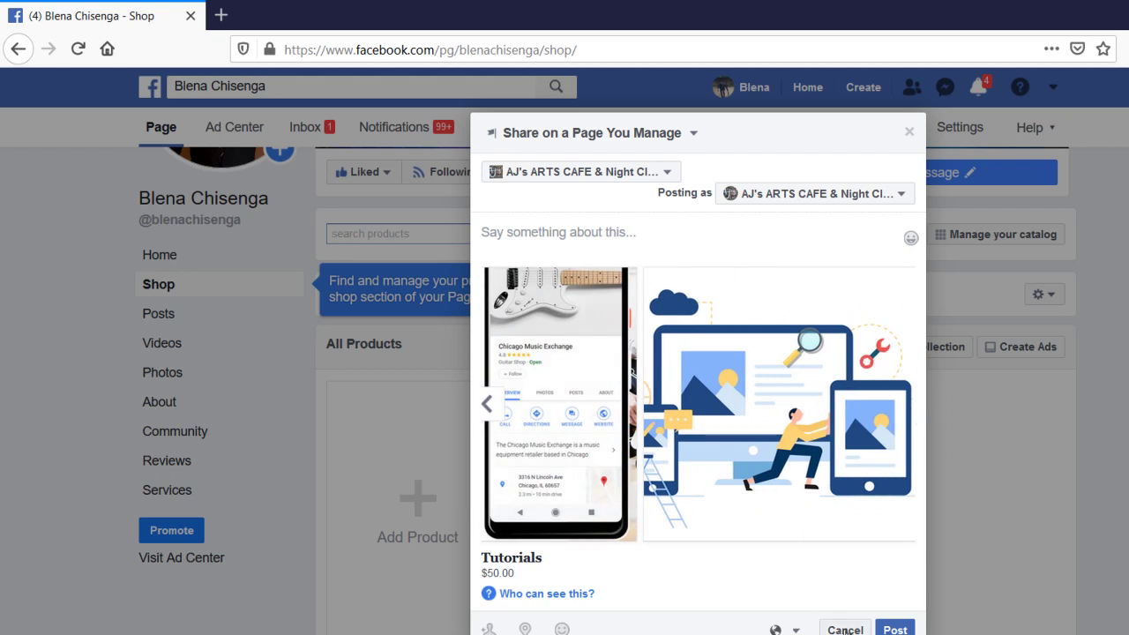
left_click(845, 629)
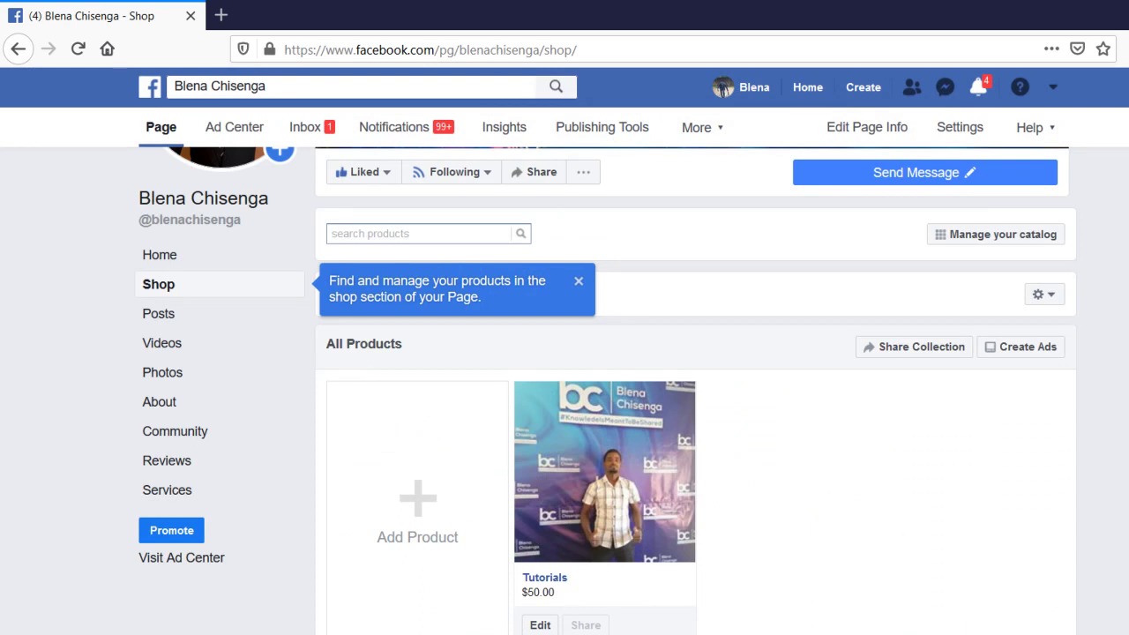
Step: Open the form for creating a new shop collection
scroll(693, 388, "down", 2)
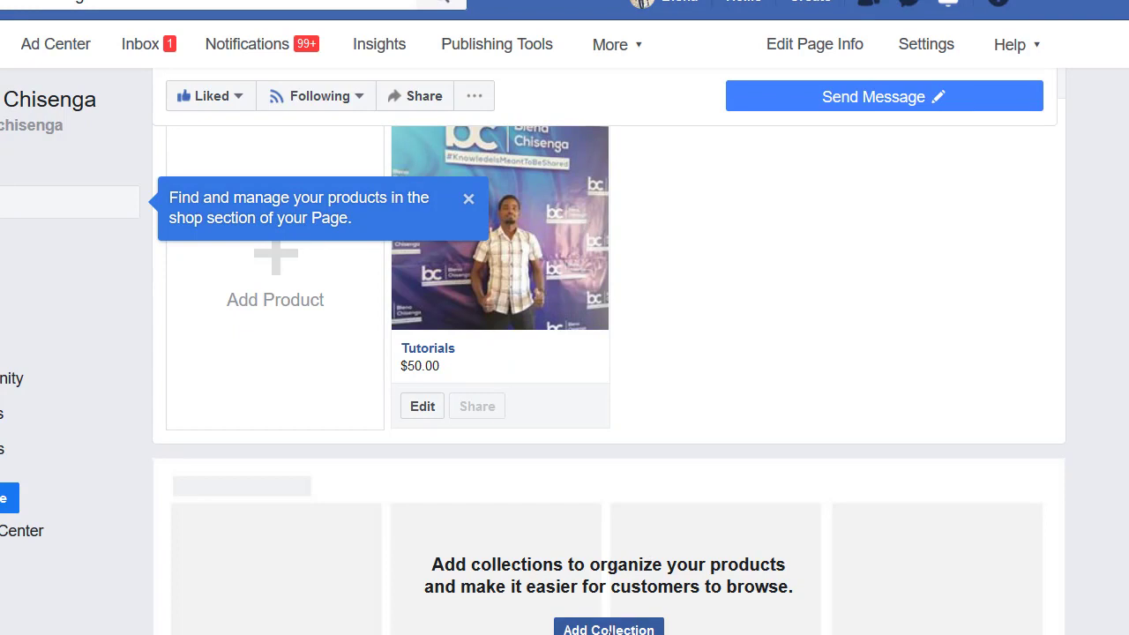
left_click(610, 629)
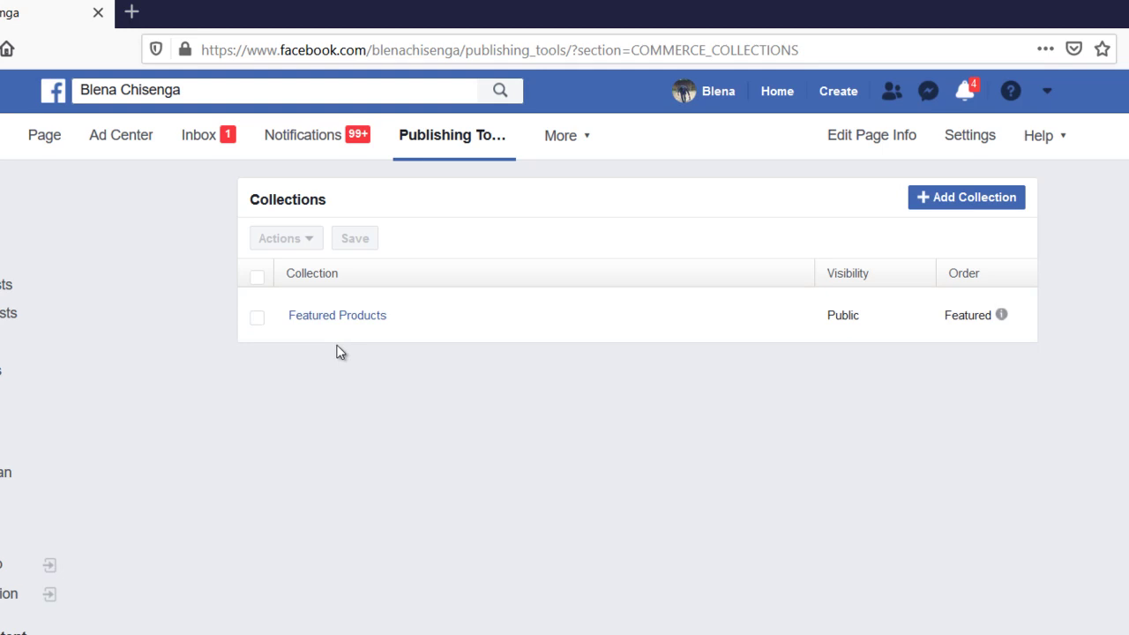
left_click(973, 202)
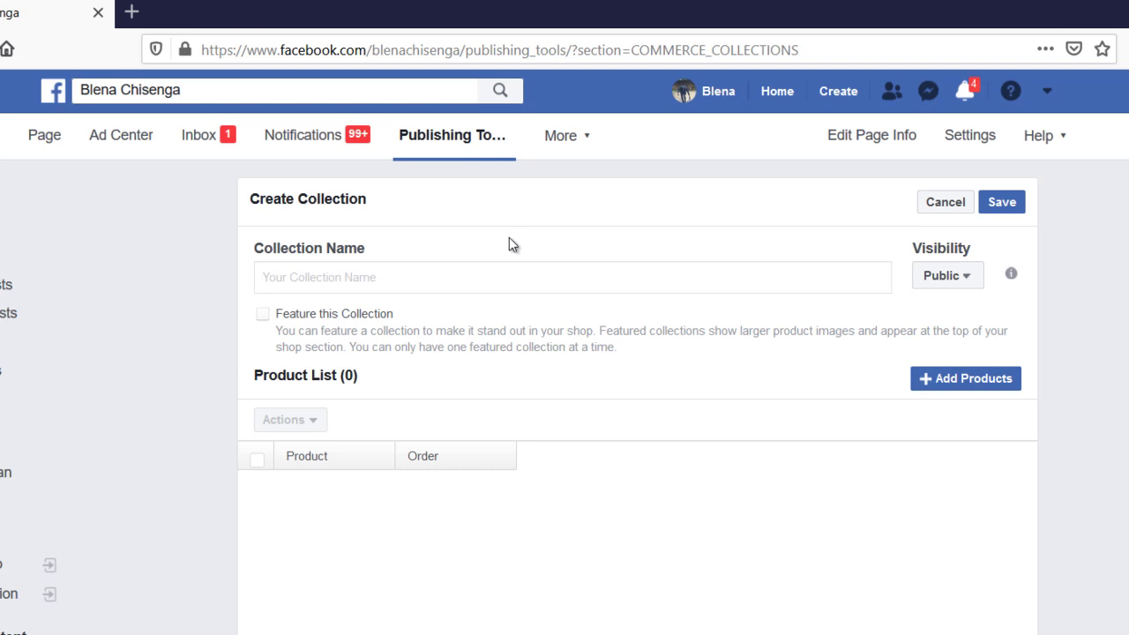
Step: Leave the collection form and return to the Page's shop to view its products
left_click(53, 138)
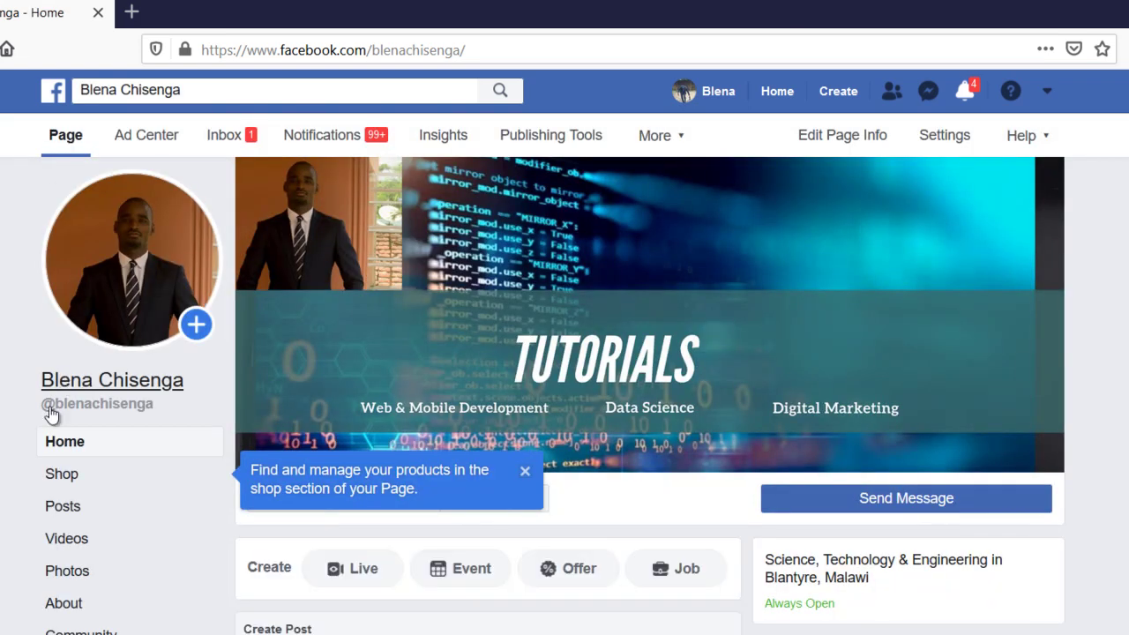
left_click(80, 484)
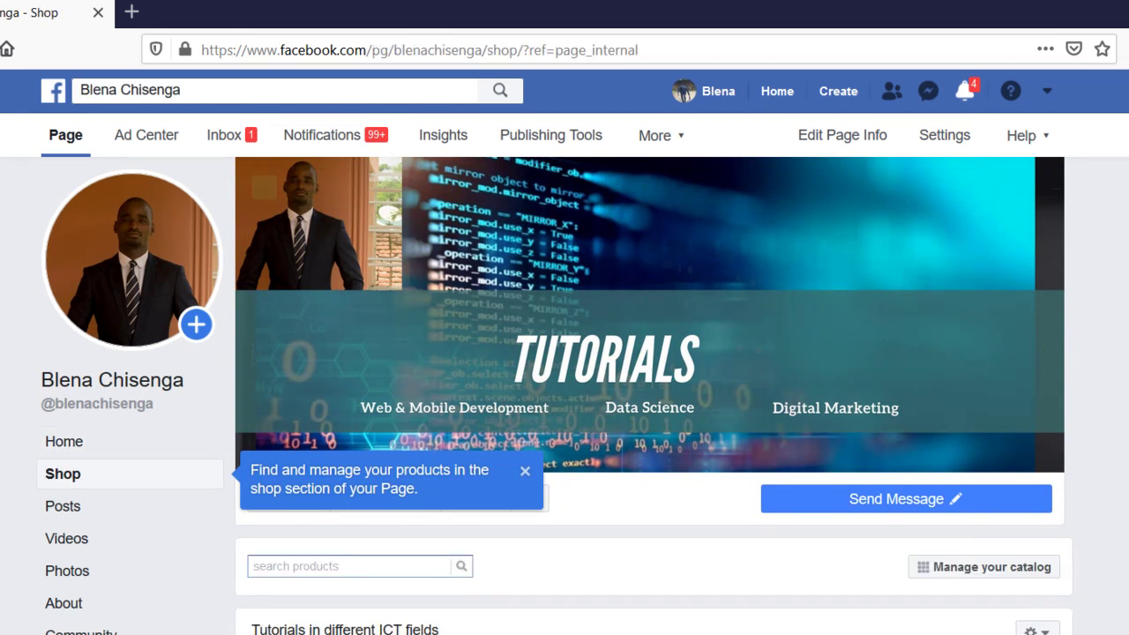
scroll(556, 396, "down", 1)
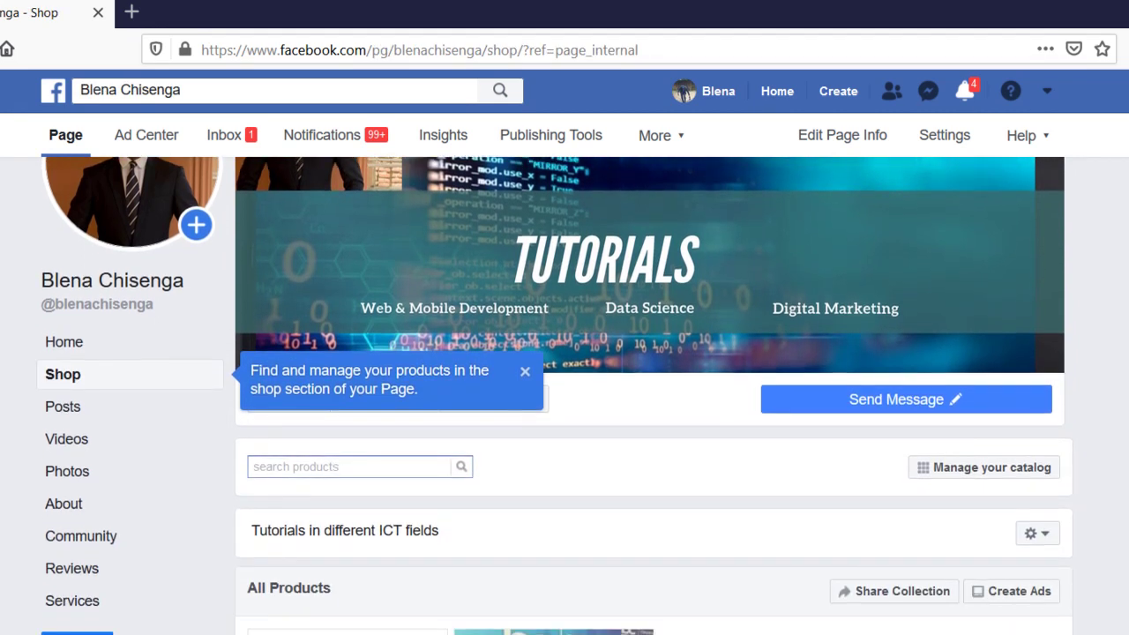